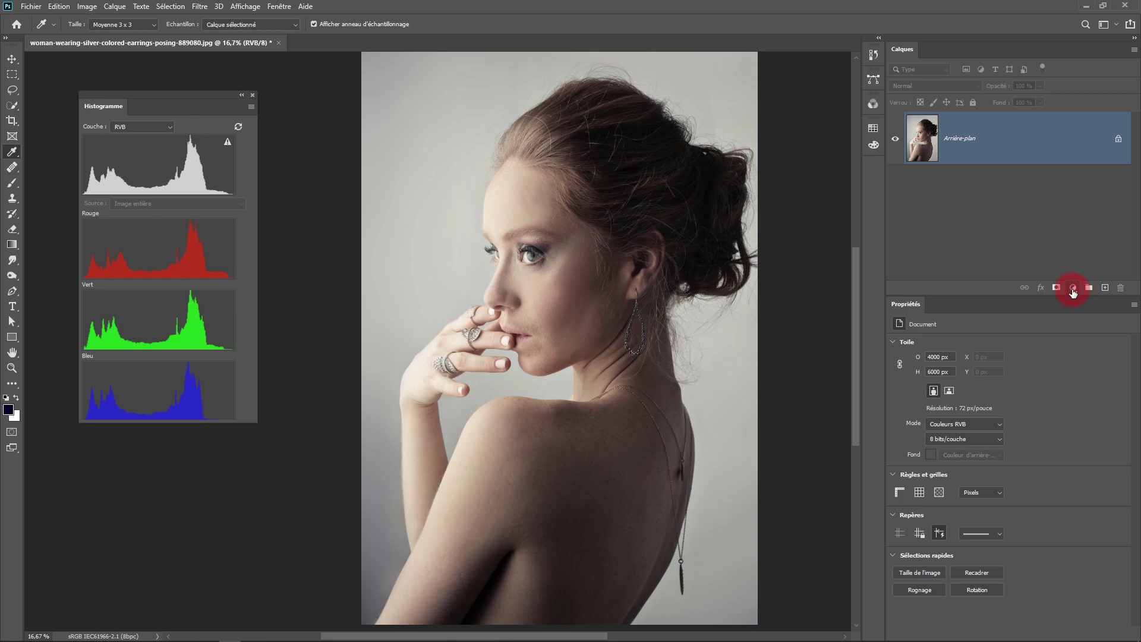
# Add a Curves adjustment layer and flatten its RGB curve, setting the white point output to 190 and the black point output to 59
pyautogui.click(1073, 288)
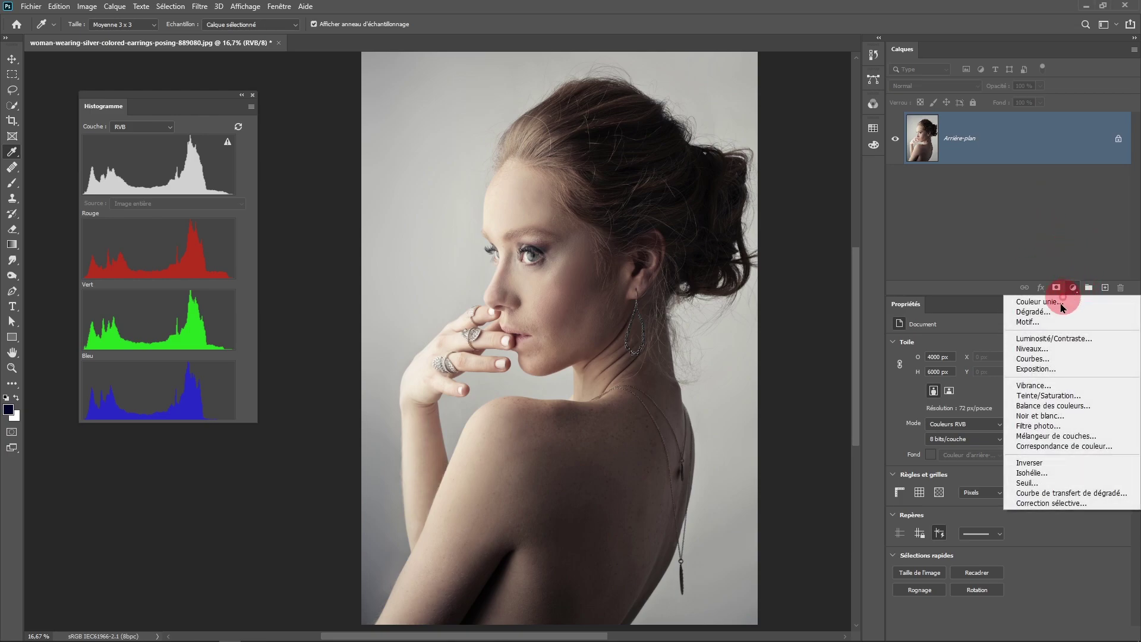
pyautogui.click(1033, 359)
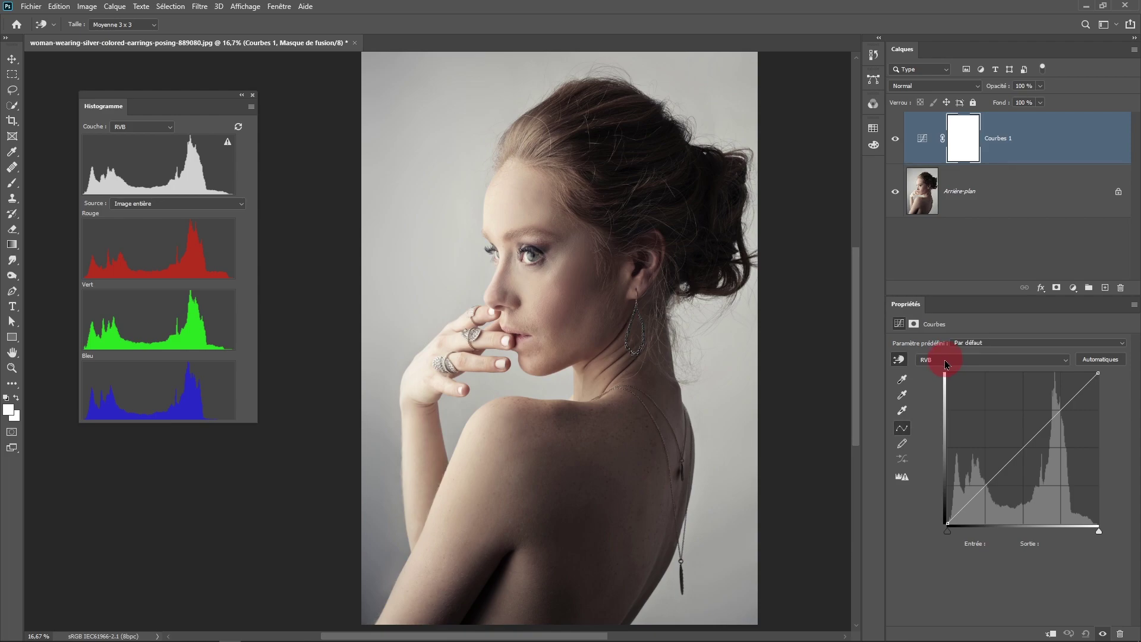
pyautogui.moveTo(1103, 383); pyautogui.dragTo(1107, 411)
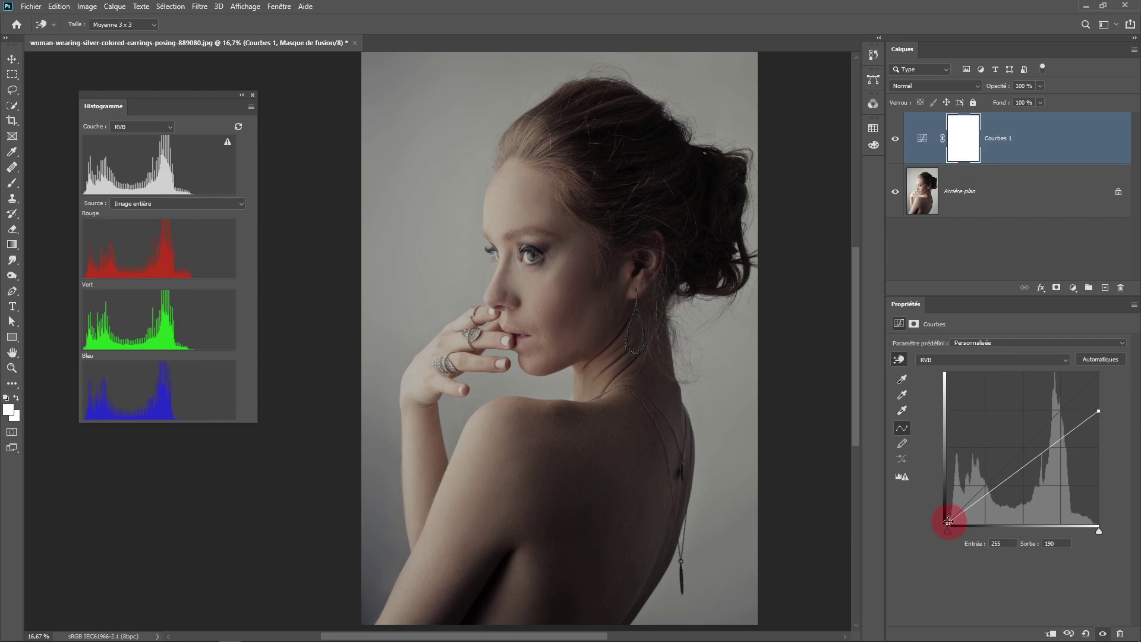
pyautogui.moveTo(948, 522); pyautogui.dragTo(943, 488)
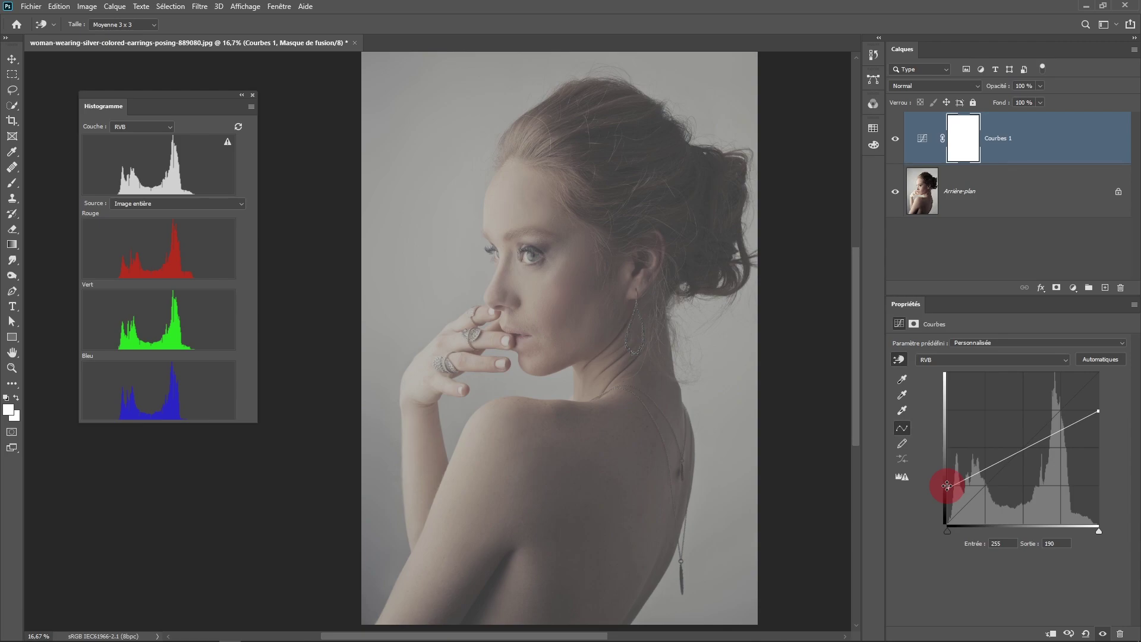
pyautogui.click(947, 485)
# In the Blue channel of the curves layer, lower the white point output to 155
pyautogui.click(976, 370)
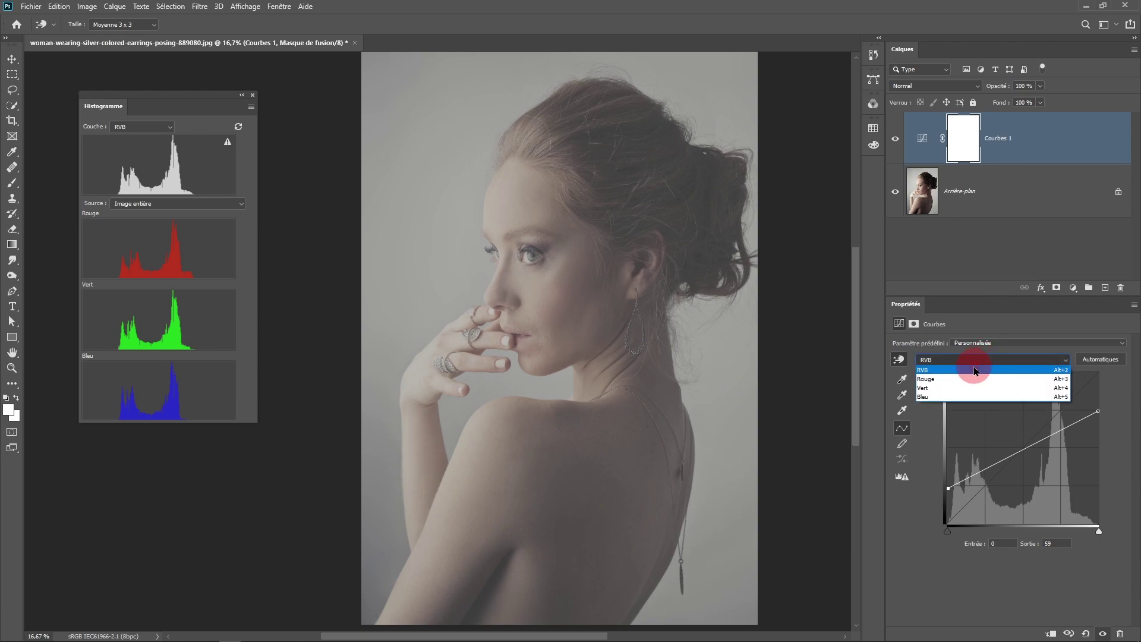
pyautogui.click(966, 397)
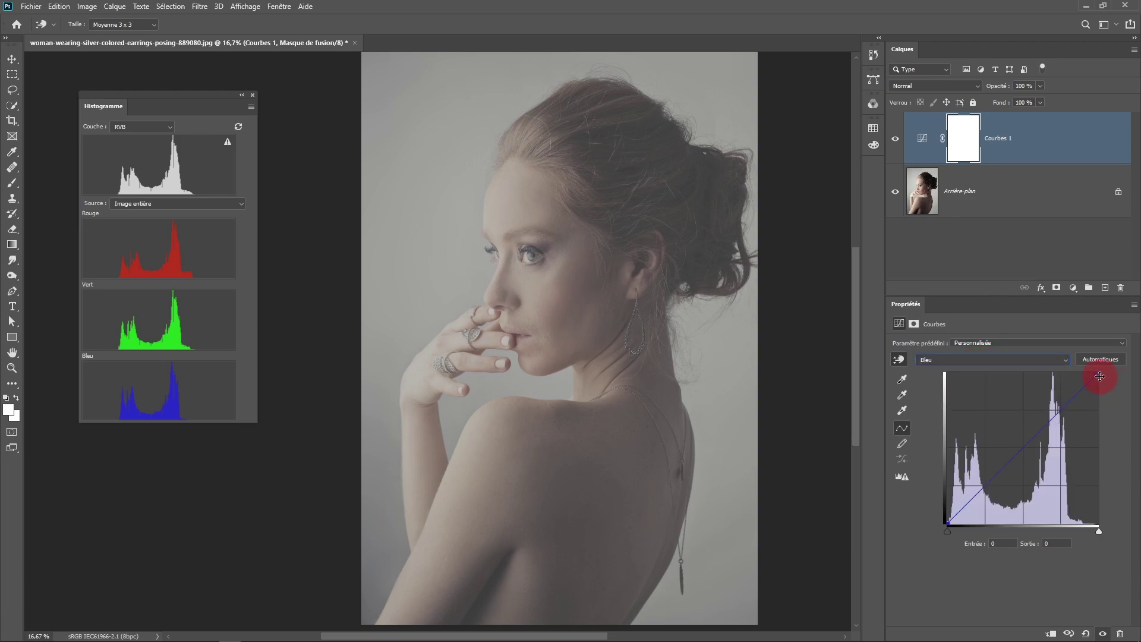
pyautogui.moveTo(1100, 377); pyautogui.dragTo(1111, 436)
pyautogui.moveTo(639, 244); pyautogui.dragTo(619, 280)
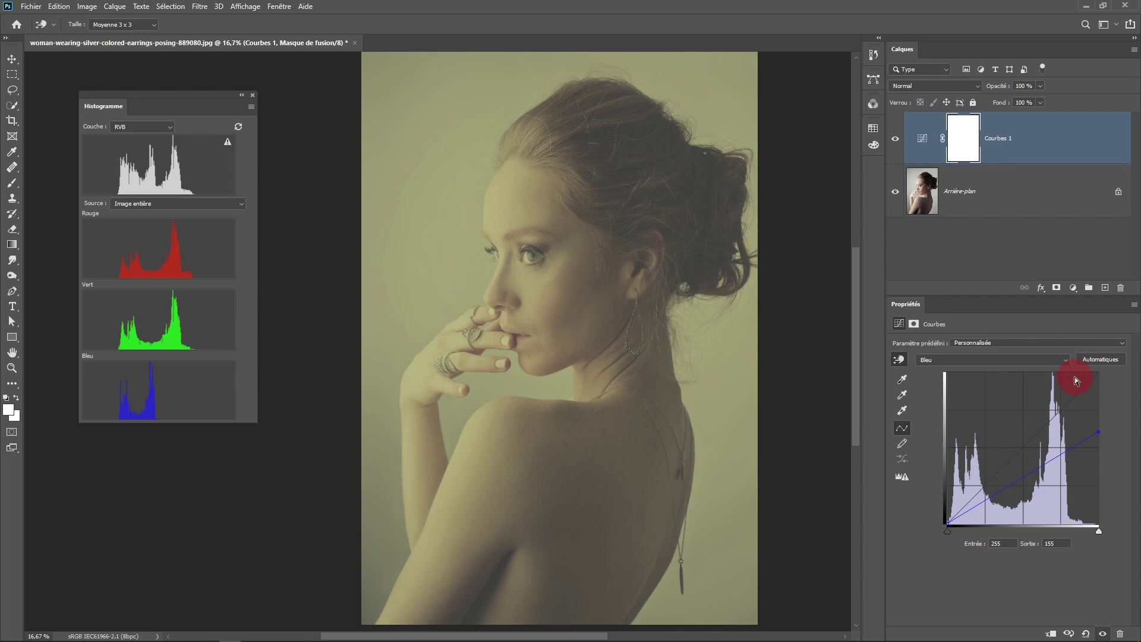
# Add a second Curves adjustment layer above the first and apply the automatic correction to it
pyautogui.click(1073, 289)
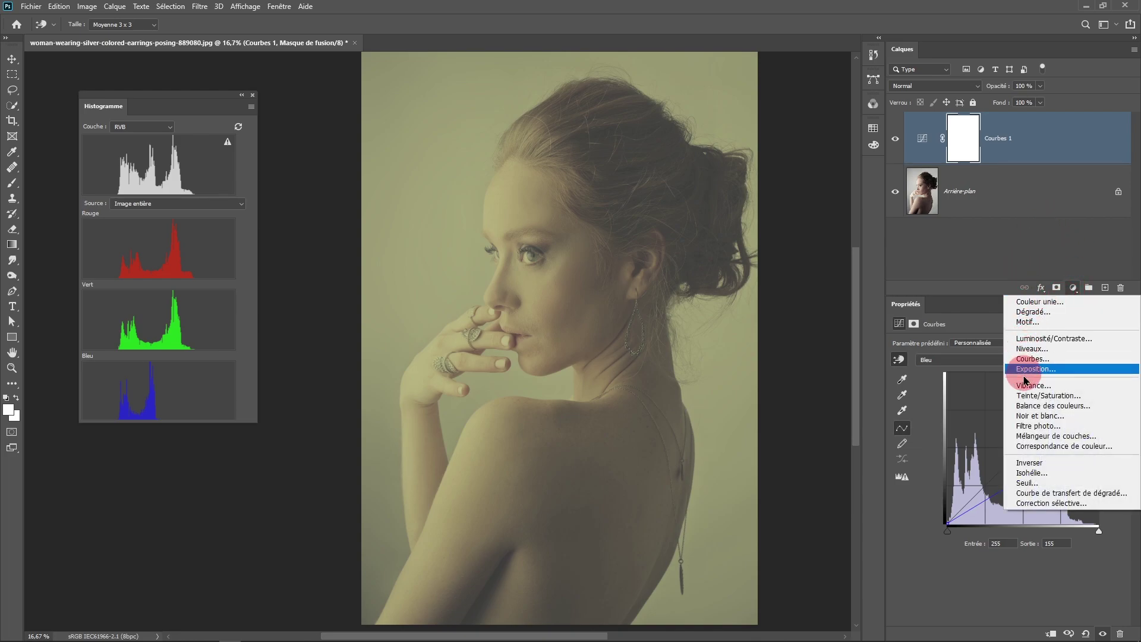
pyautogui.click(1041, 363)
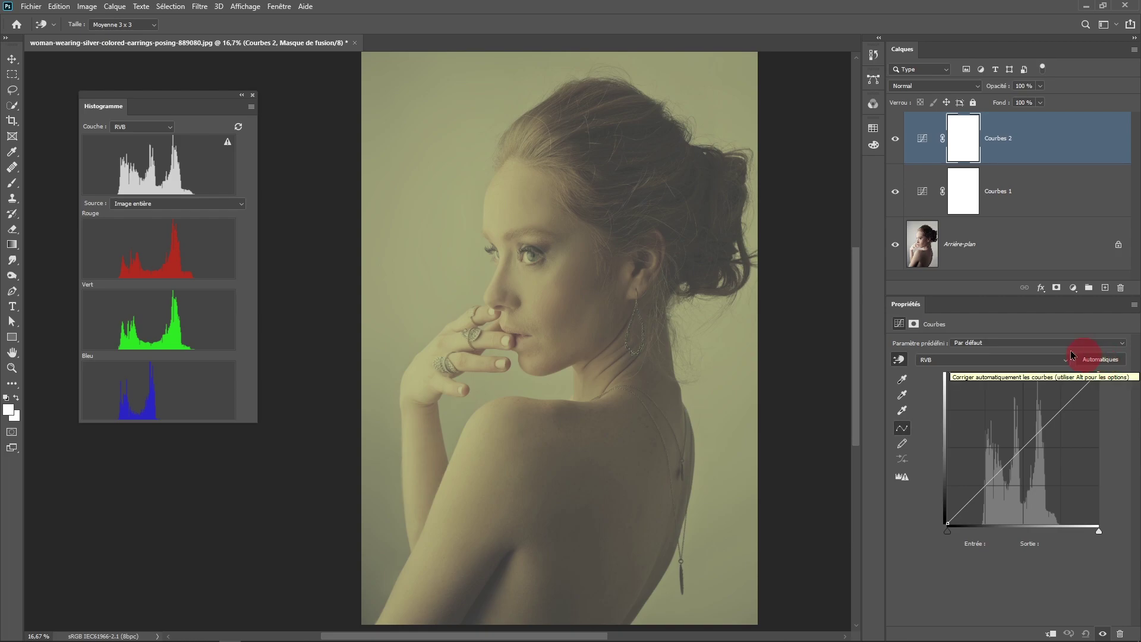
pyautogui.click(1107, 364)
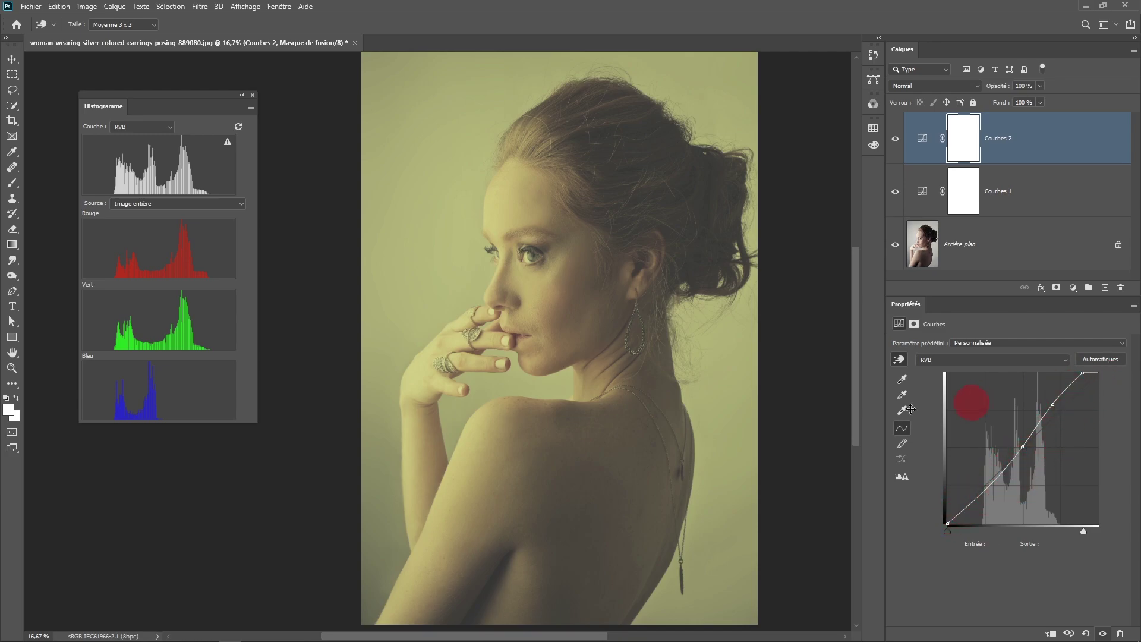
# Compare the image with and without the automatic correction of the second curves layer
pyautogui.click(1105, 633)
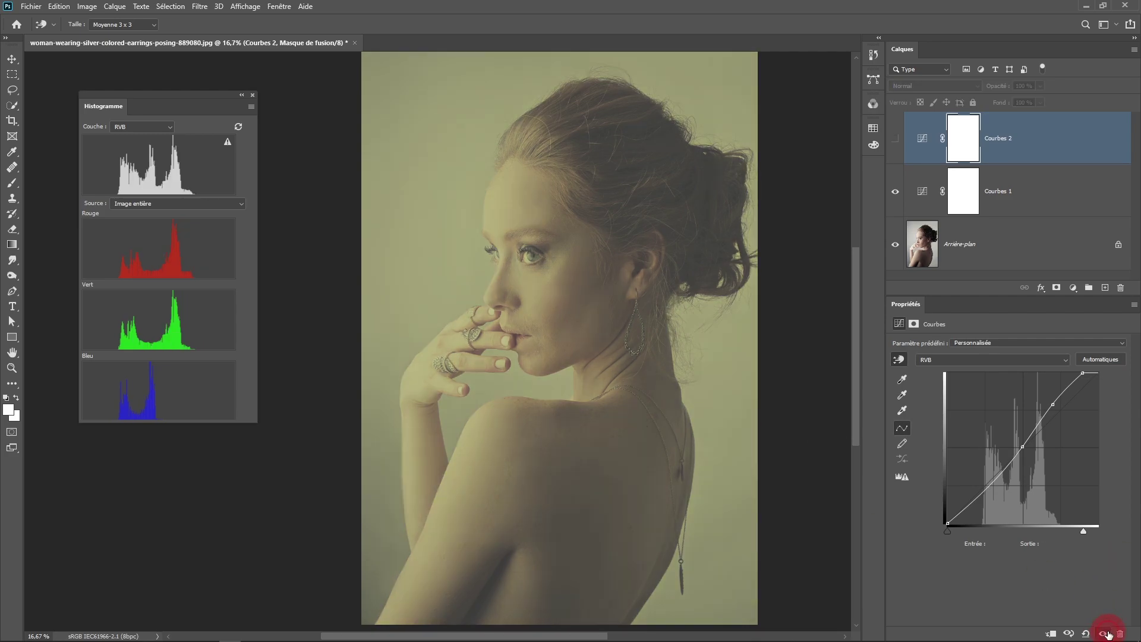
pyautogui.click(1105, 634)
pyautogui.click(1105, 634)
pyautogui.click(1105, 634)
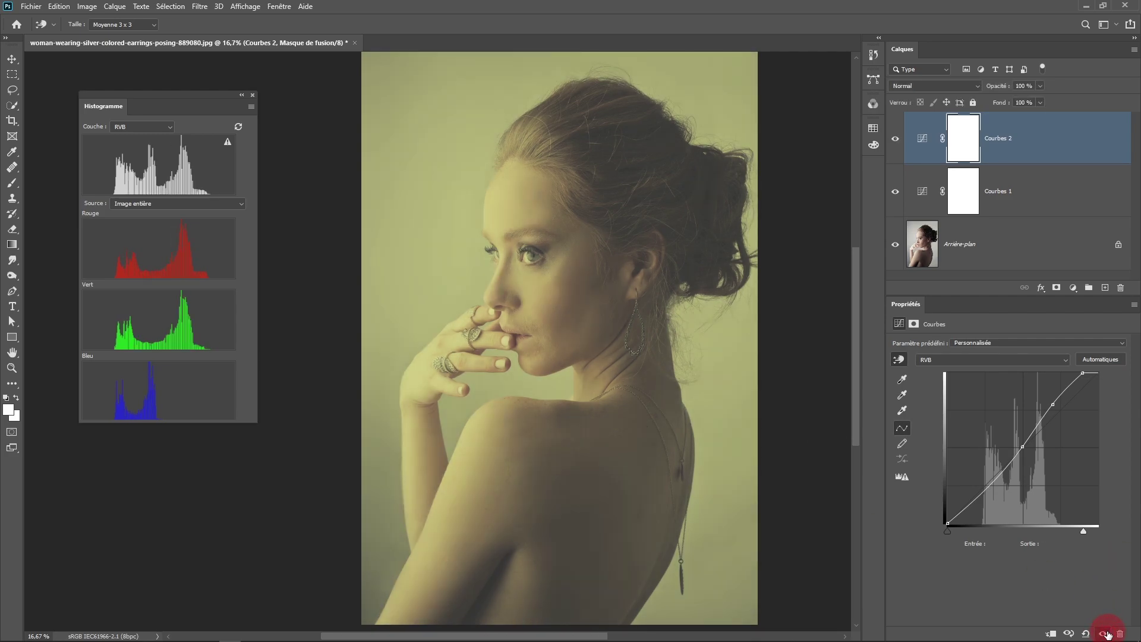
pyautogui.click(684, 140)
# Set the second curves layer's automatic correction algorithm to "Rechercher les couleurs claires et foncées" and confirm the options
pyautogui.click(1135, 305)
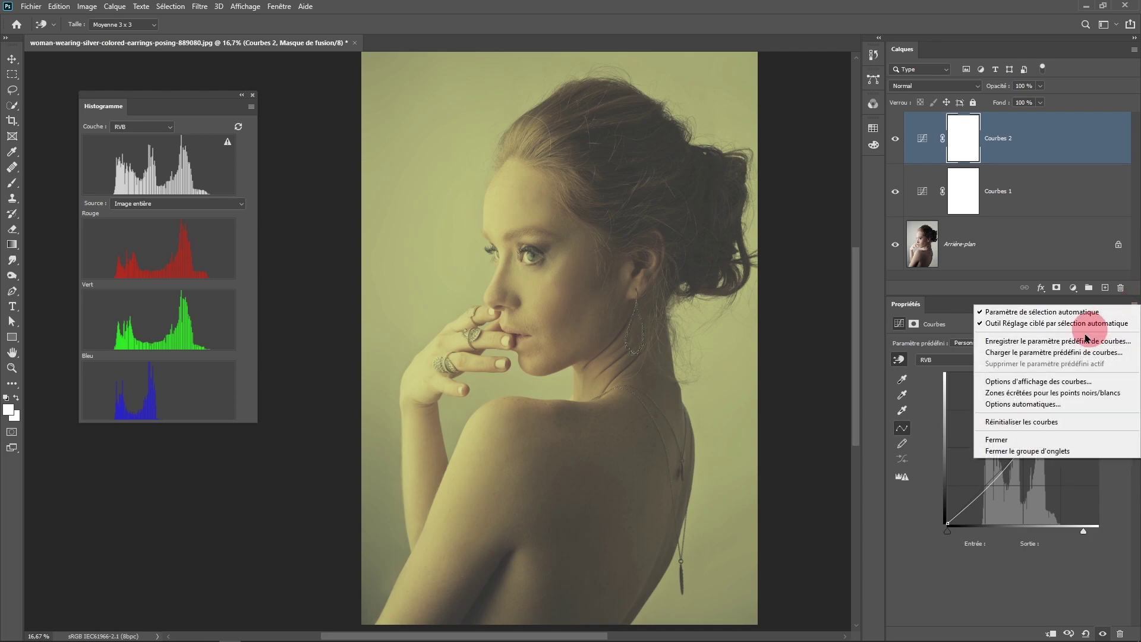
pyautogui.click(1049, 407)
pyautogui.moveTo(783, 375); pyautogui.dragTo(766, 343)
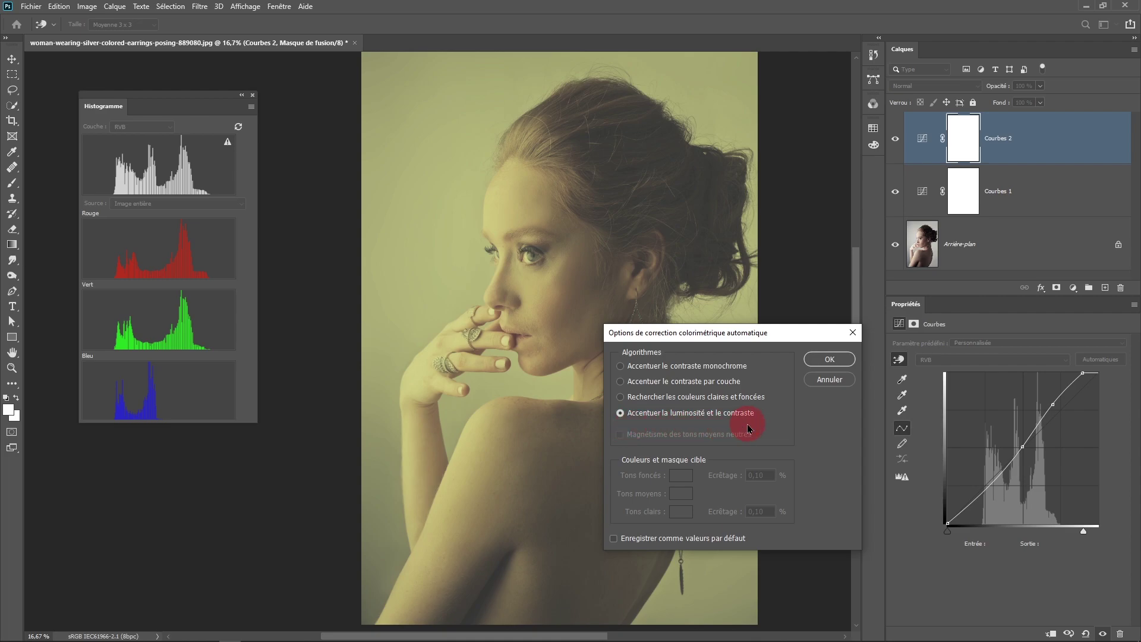
pyautogui.click(1051, 402)
pyautogui.click(1020, 447)
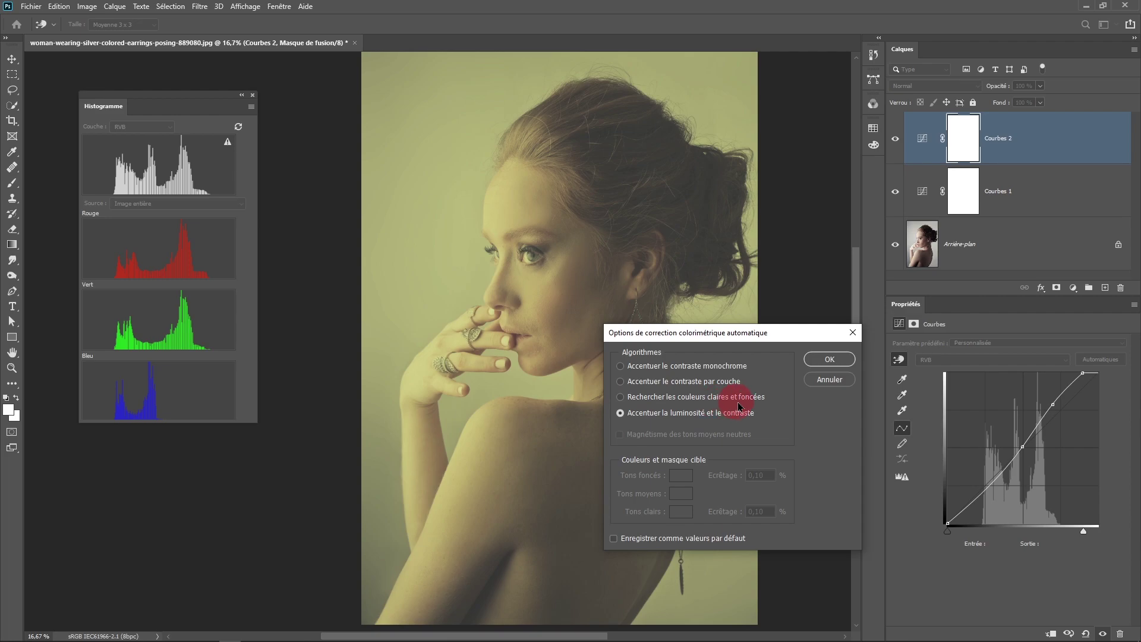
pyautogui.click(656, 406)
pyautogui.moveTo(713, 336); pyautogui.dragTo(810, 326)
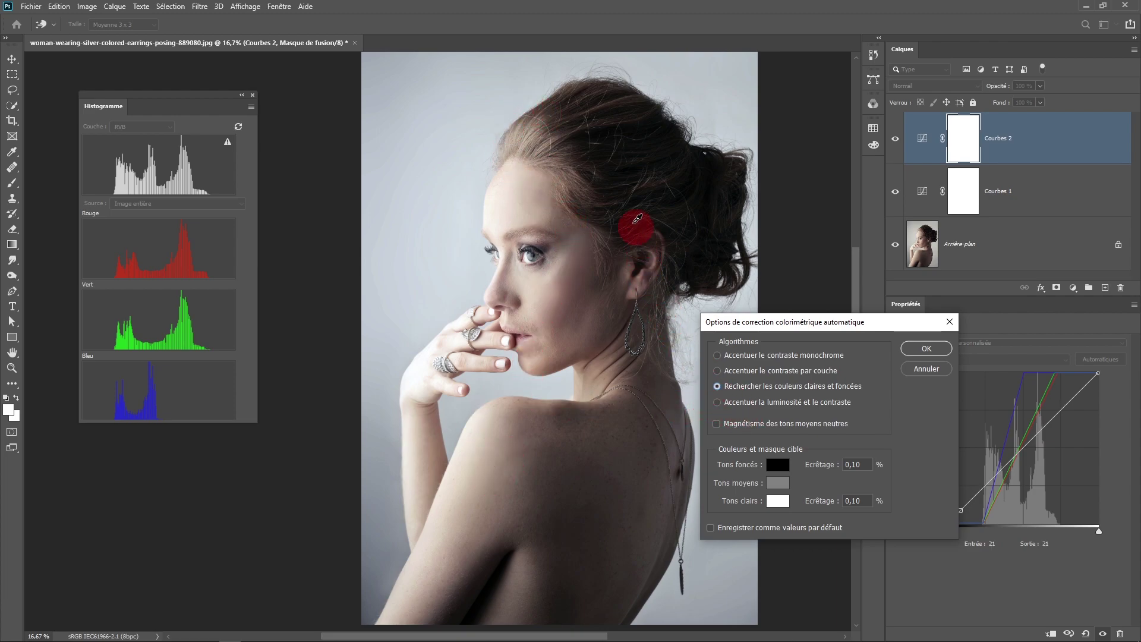
pyautogui.moveTo(865, 322); pyautogui.dragTo(729, 312)
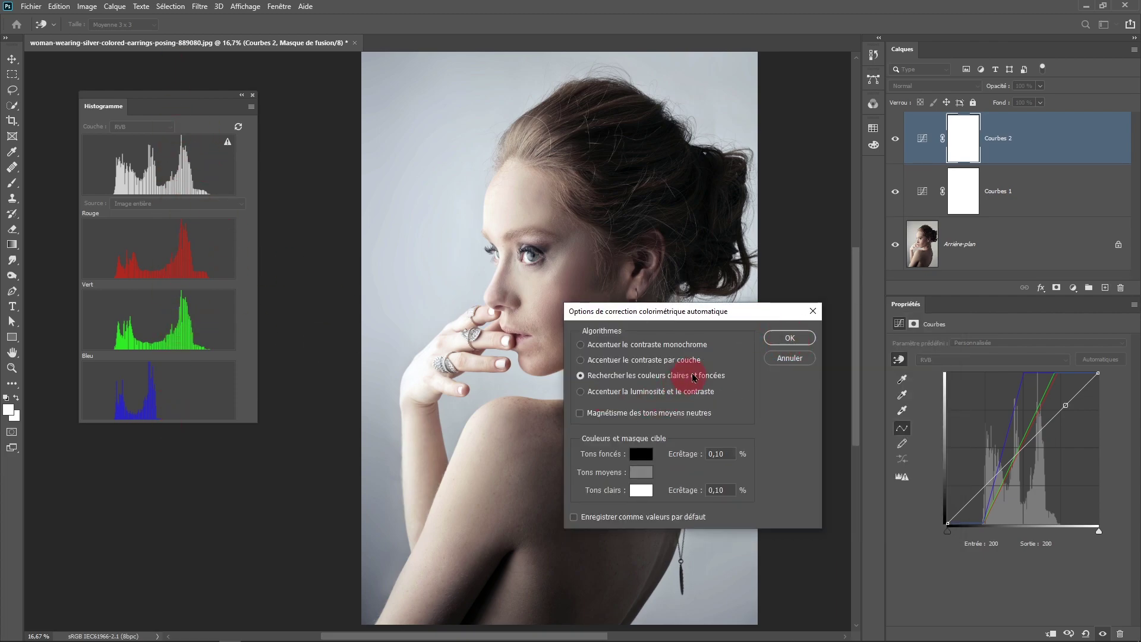
pyautogui.click(790, 338)
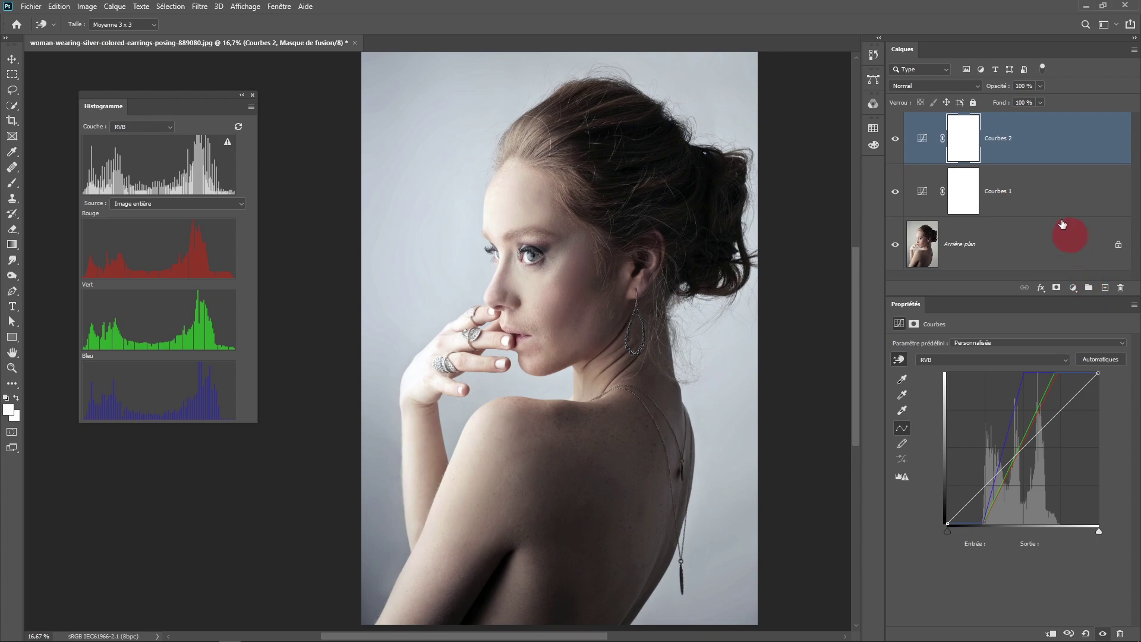
# Compare the image before and after the second curves layer, and check the automatic correction commands available for the image
pyautogui.click(895, 144)
pyautogui.click(895, 144)
pyautogui.click(207, 346)
pyautogui.click(94, 10)
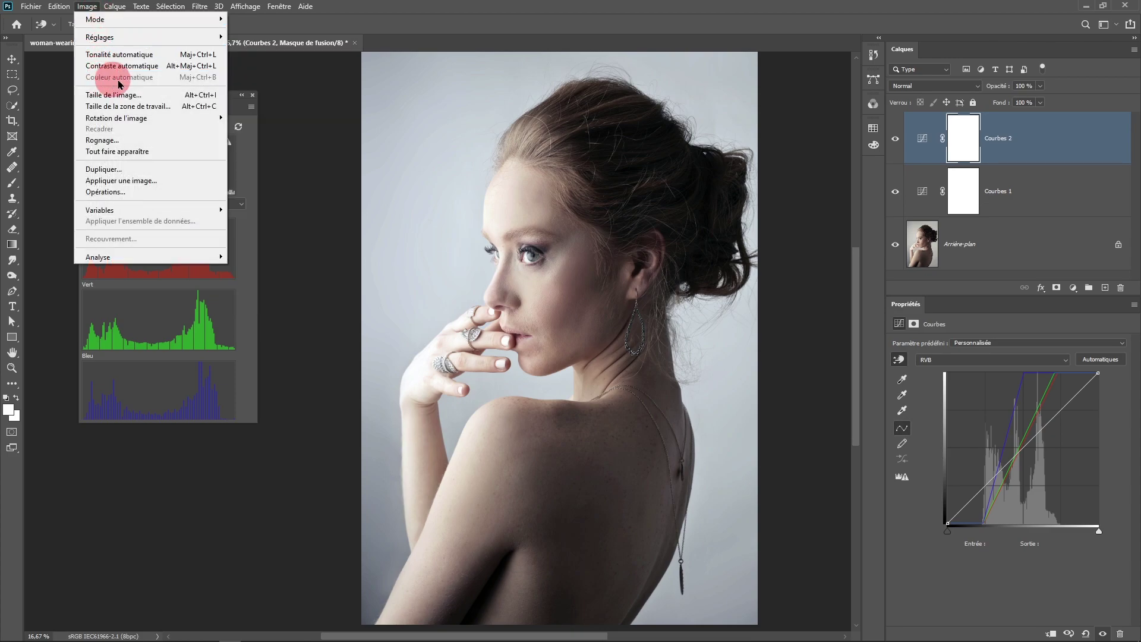
pyautogui.click(1039, 151)
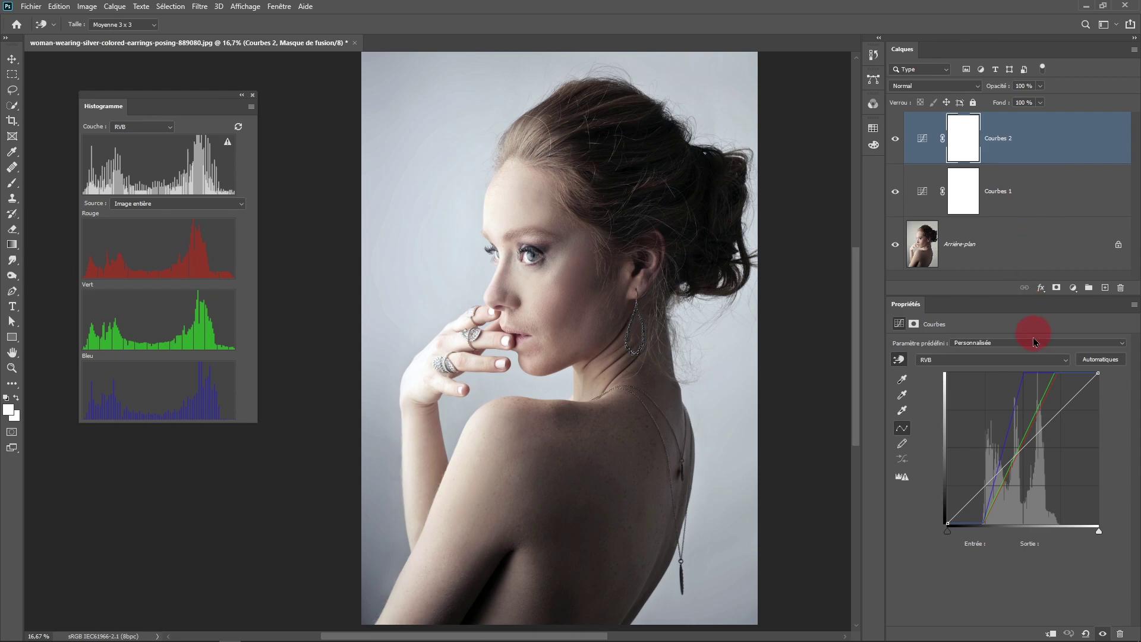
# Choose "Rechercher les couleurs claires et foncées" as the automatic correction algorithm and save the options as default values
pyautogui.keyDown('alt'); pyautogui.click(1113, 364); pyautogui.keyUp('alt')
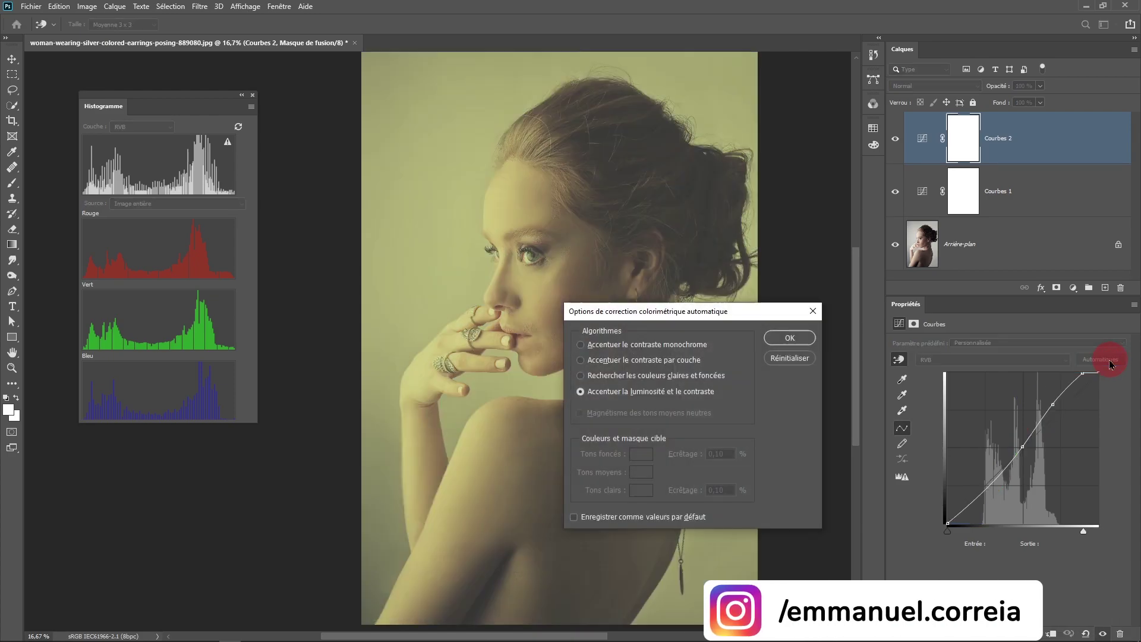
pyautogui.moveTo(734, 316); pyautogui.dragTo(764, 306)
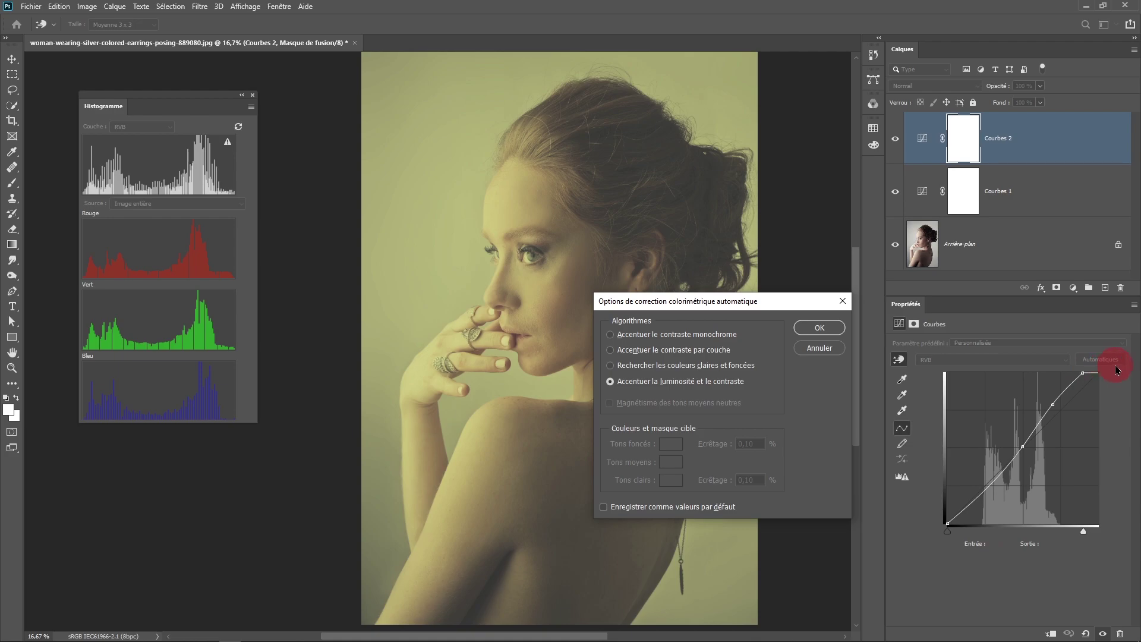
pyautogui.click(651, 366)
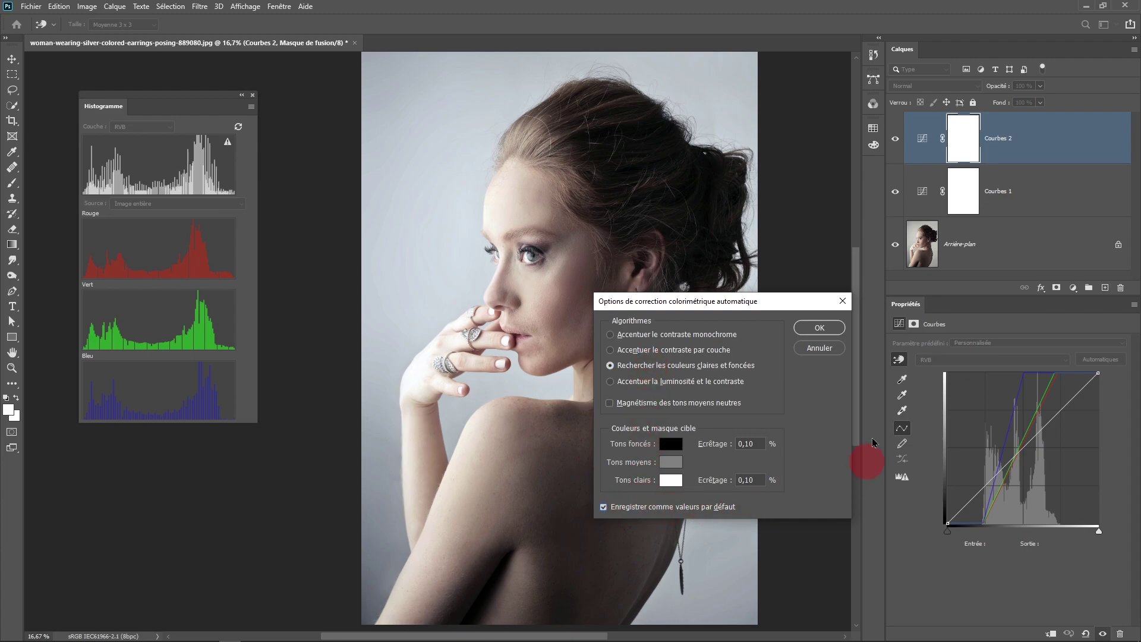
pyautogui.click(820, 328)
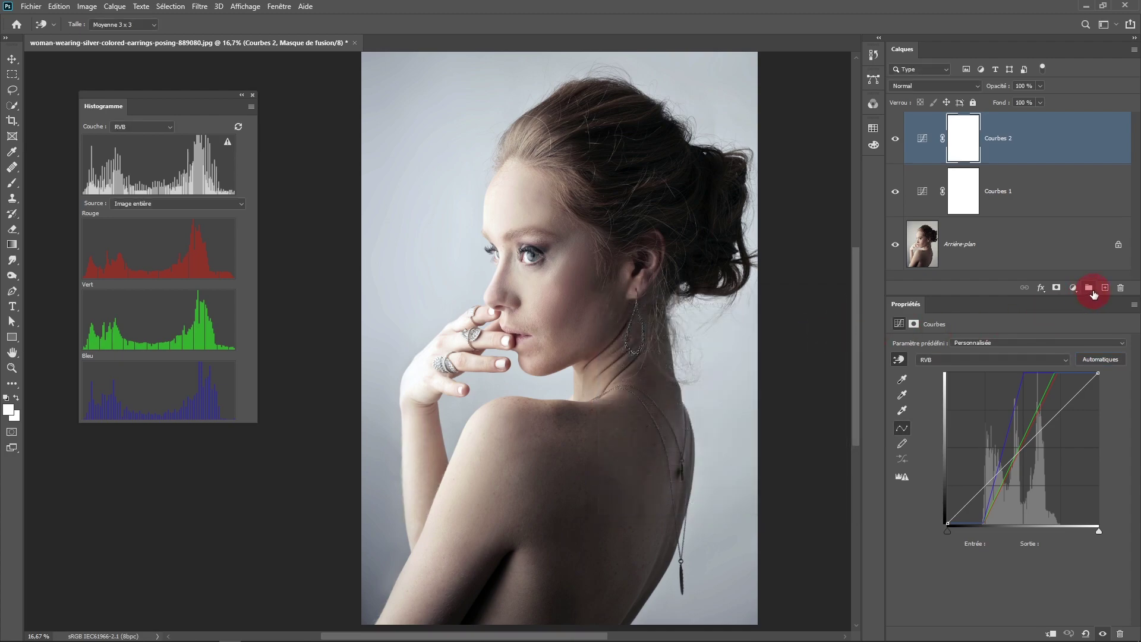
# Compare the corrected image with the layer off, reset the second curves layer, and reapply the automatic correction using the saved defaults
pyautogui.click(1101, 634)
pyautogui.click(1101, 634)
pyautogui.click(1087, 634)
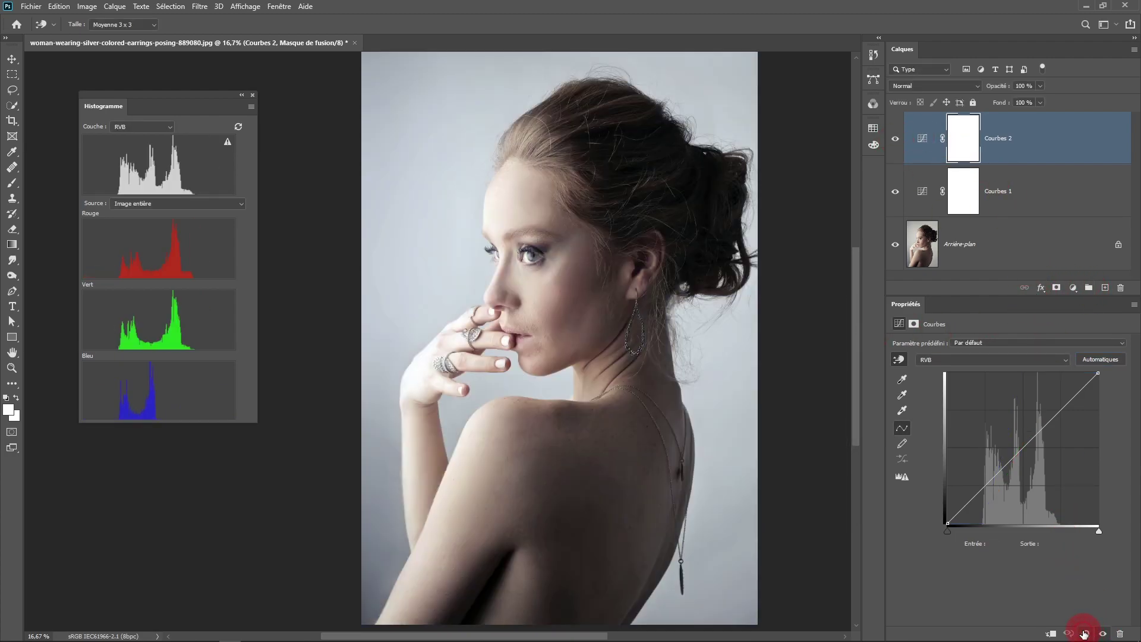
pyautogui.click(1101, 359)
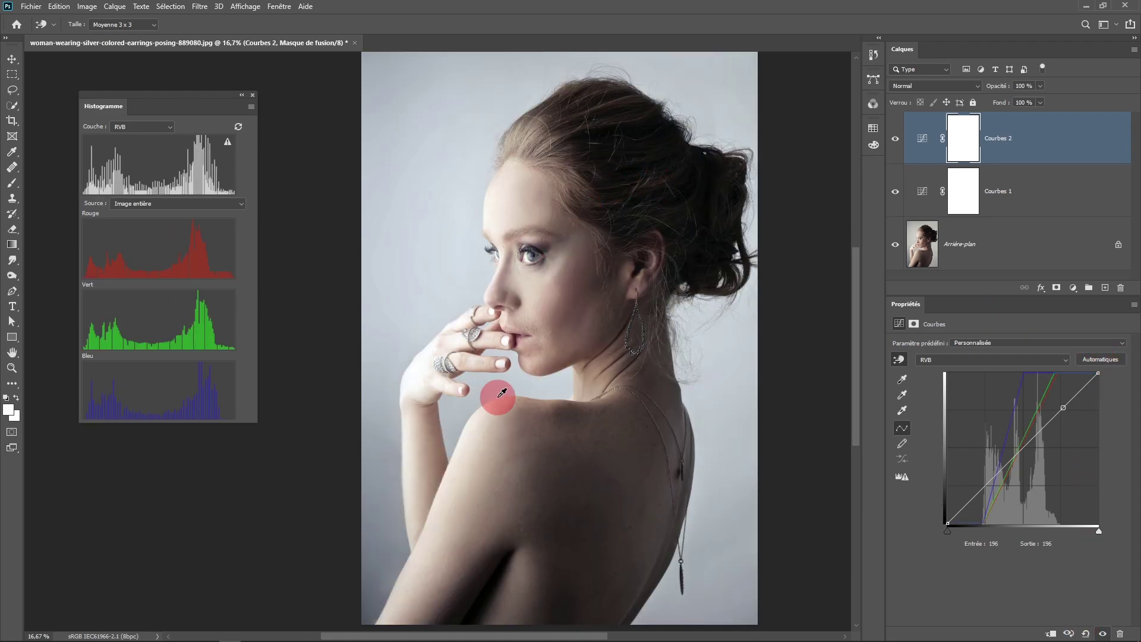
# Reopen the automatic colour correction options of the second curves layer with "Rechercher les couleurs claires et foncées" as the algorithm
pyautogui.keyDown('alt'); pyautogui.click(1101, 360); pyautogui.keyUp('alt')
pyautogui.click(669, 373)
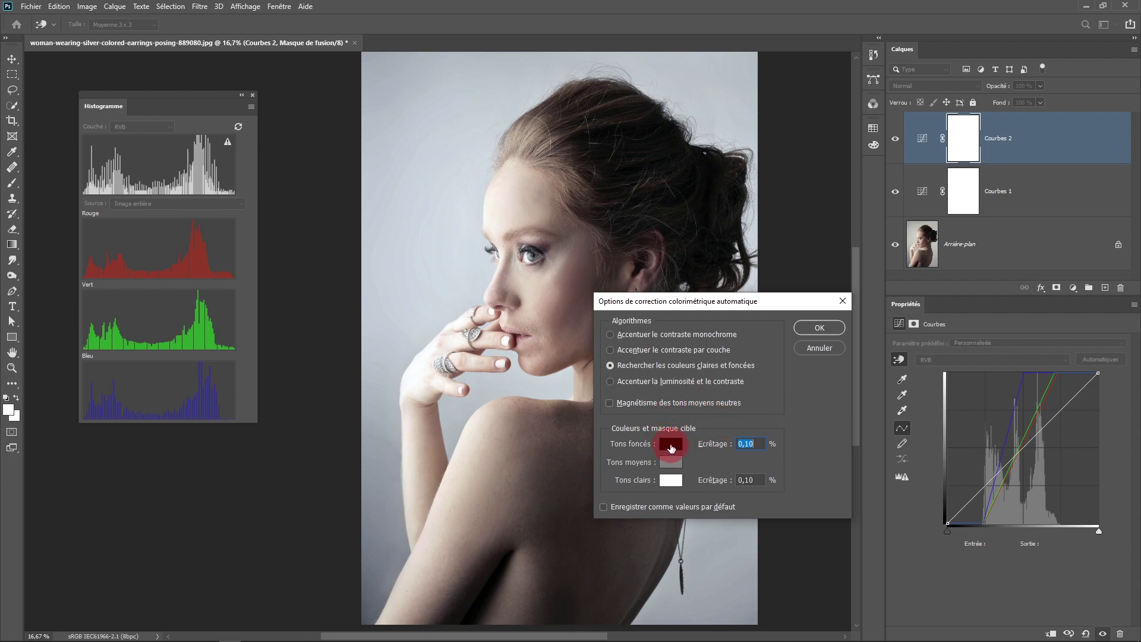
# Try a dark red target colour and pure black for the shadows, and discard the colour change
pyautogui.click(677, 447)
pyautogui.click(856, 476)
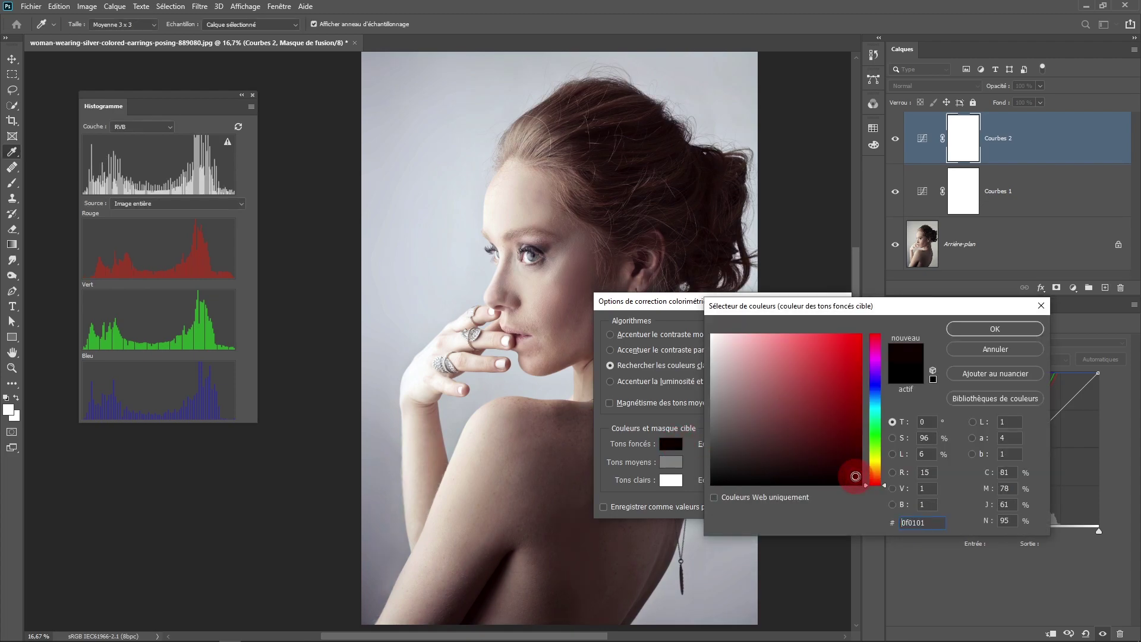
pyautogui.moveTo(852, 476); pyautogui.dragTo(866, 510)
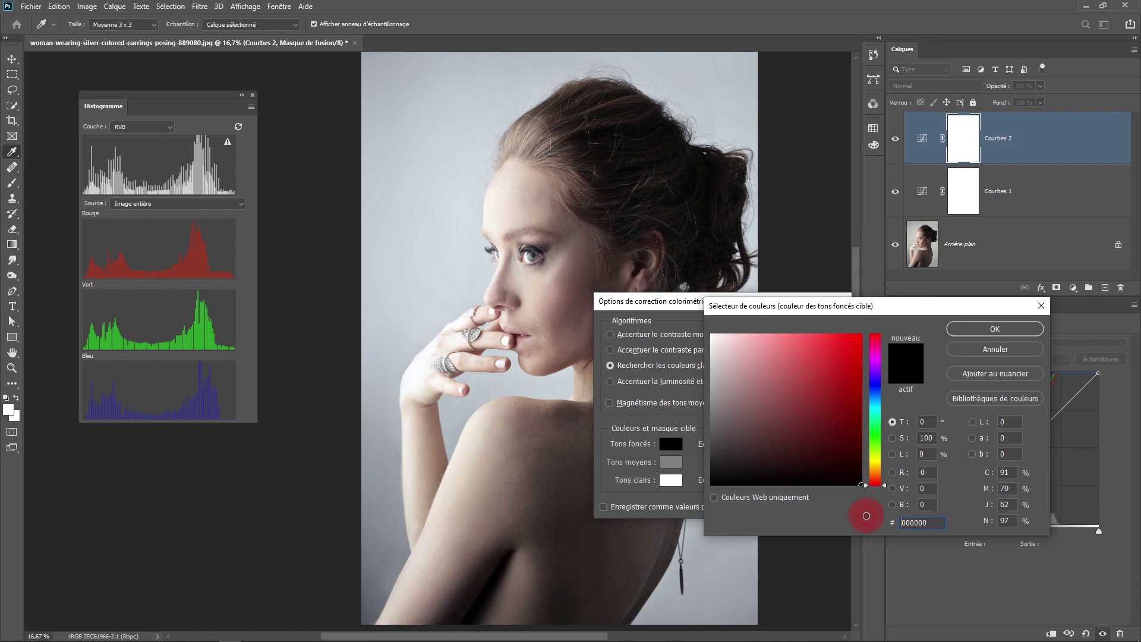
pyautogui.click(973, 351)
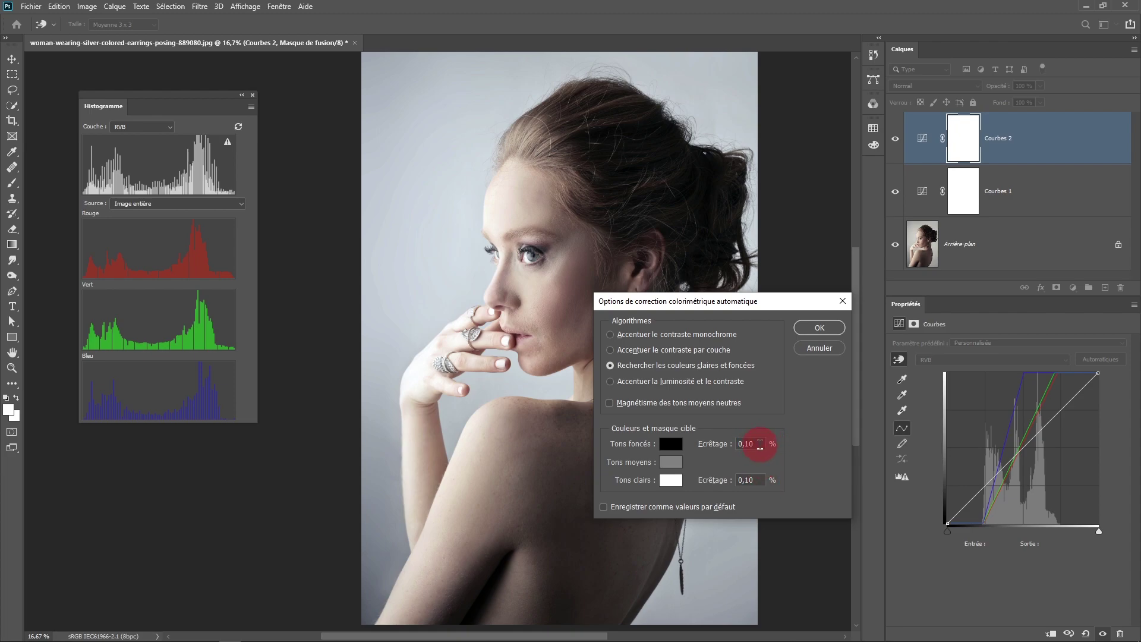
# Try a different target colour for the midtones and discard the colour change
pyautogui.moveTo(761, 444); pyautogui.dragTo(700, 457)
pyautogui.click(669, 465)
pyautogui.moveTo(770, 366)
pyautogui.mouseDown()
pyautogui.moveTo(804, 374)
pyautogui.moveTo(743, 382)
pyautogui.moveTo(767, 362)
pyautogui.moveTo(736, 392)
pyautogui.mouseUp()
pyautogui.click(996, 355)
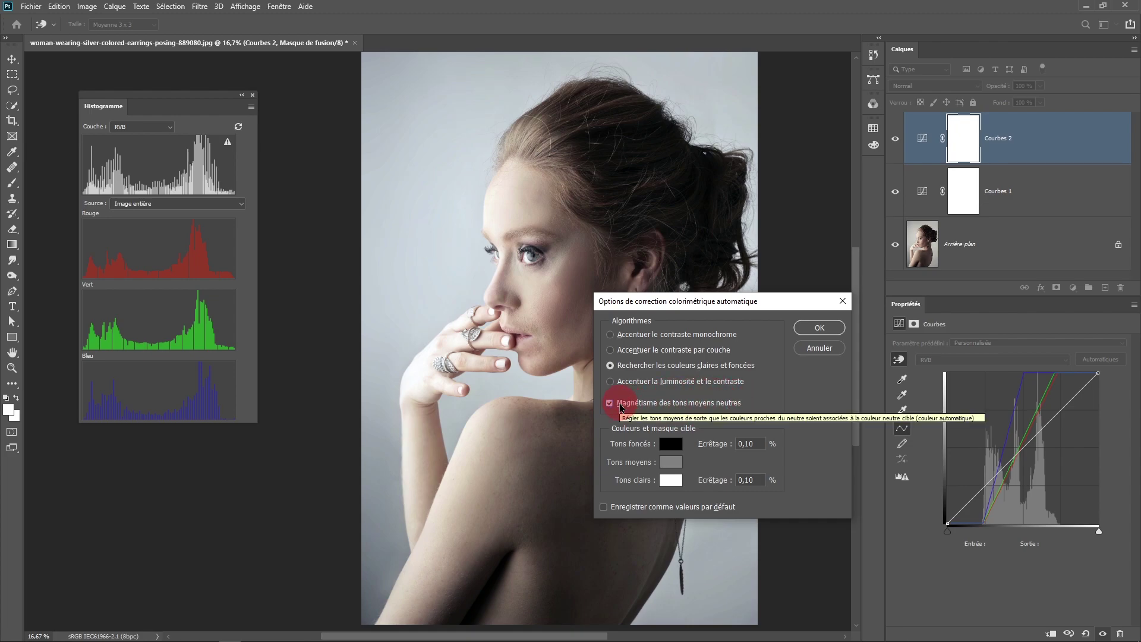
# Try green, yellow-orange and neutral grey target colours for the midtones, and discard the changes
pyautogui.click(671, 463)
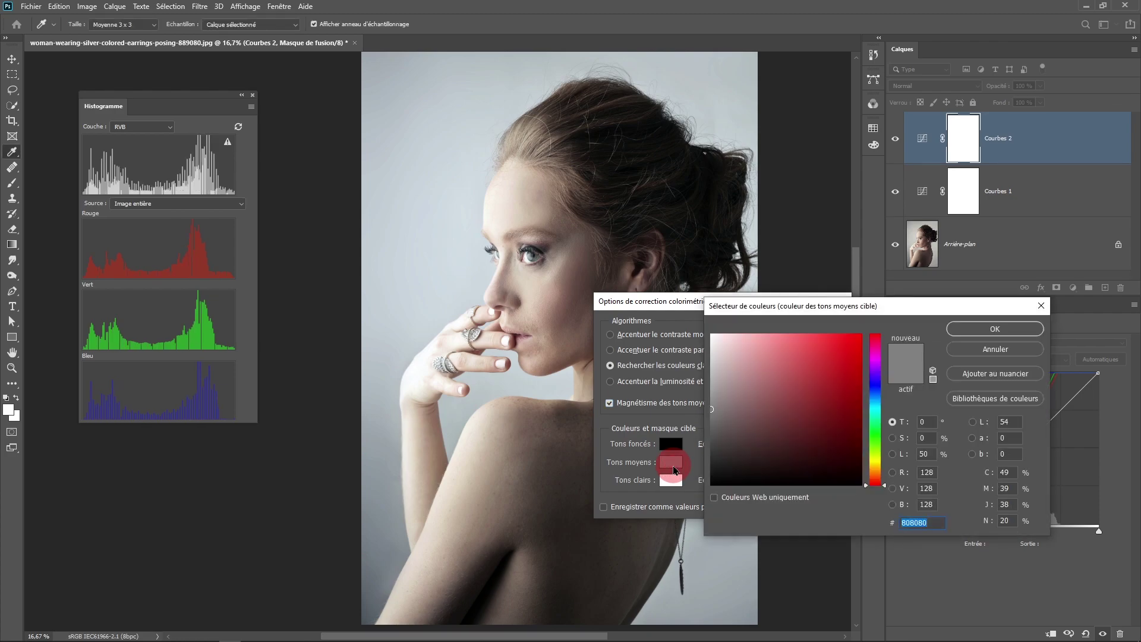
pyautogui.moveTo(719, 412)
pyautogui.mouseDown()
pyautogui.moveTo(846, 415)
pyautogui.moveTo(741, 411)
pyautogui.mouseUp()
pyautogui.moveTo(876, 409)
pyautogui.mouseDown()
pyautogui.moveTo(877, 373)
pyautogui.moveTo(868, 451)
pyautogui.mouseUp()
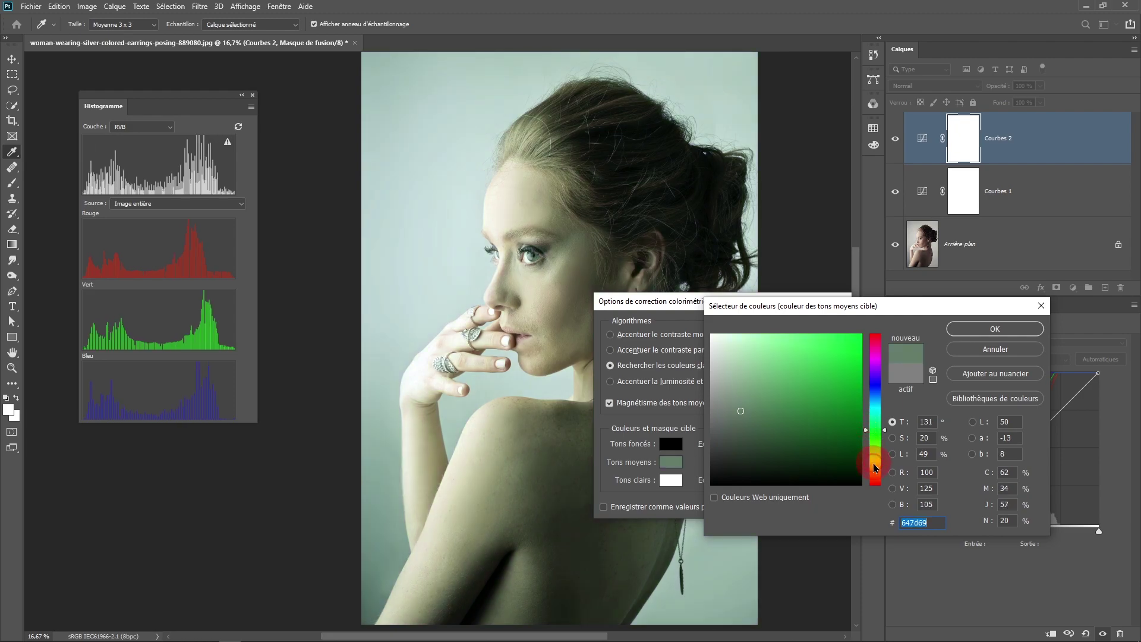
pyautogui.click(878, 469)
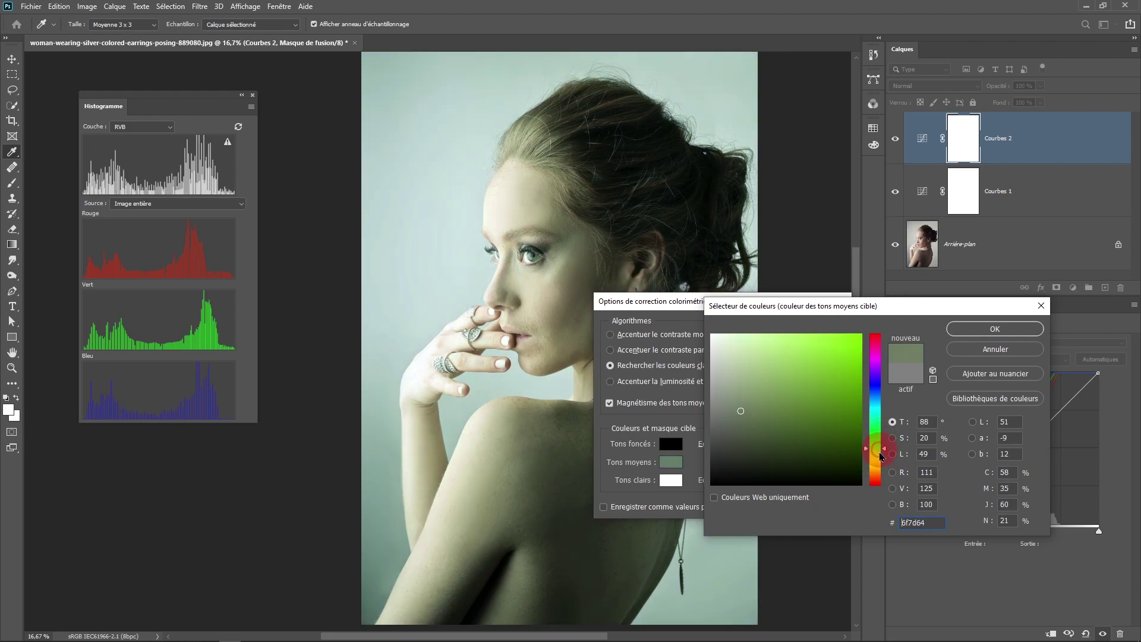
pyautogui.moveTo(752, 414)
pyautogui.mouseDown()
pyautogui.moveTo(764, 411)
pyautogui.moveTo(755, 427)
pyautogui.mouseUp()
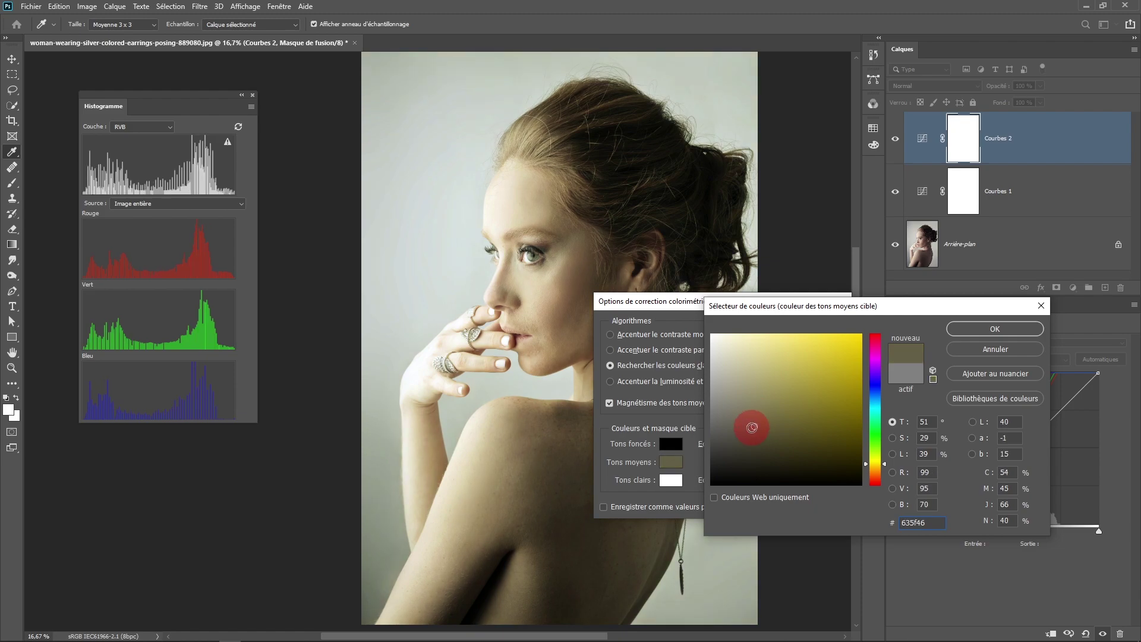
pyautogui.click(875, 468)
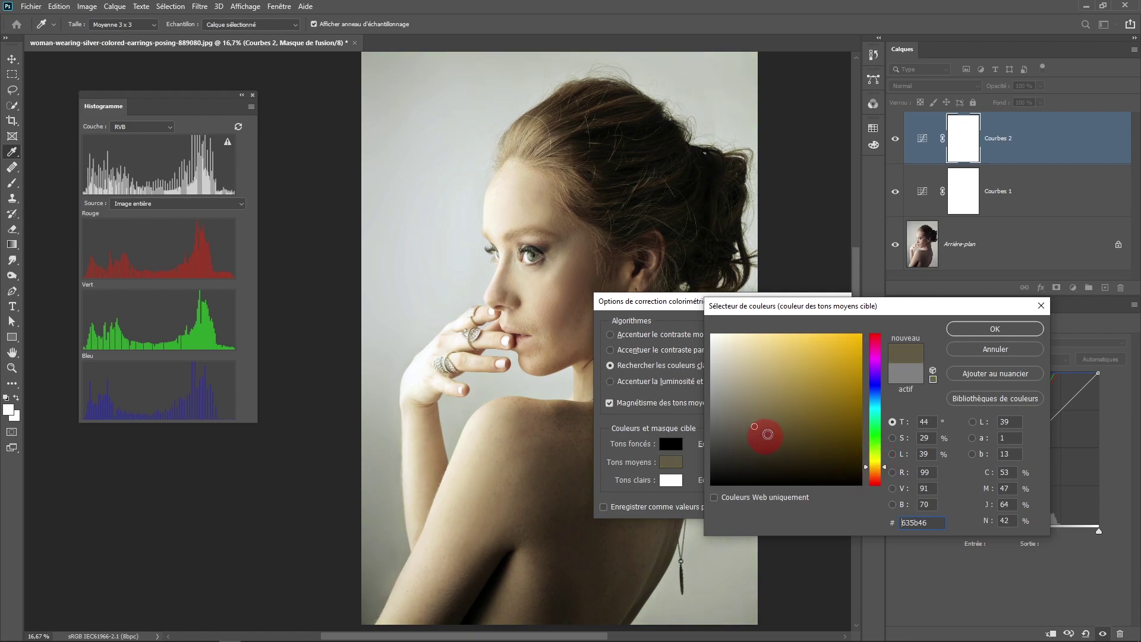
pyautogui.moveTo(758, 427)
pyautogui.mouseDown()
pyautogui.moveTo(755, 410)
pyautogui.moveTo(693, 410)
pyautogui.mouseUp()
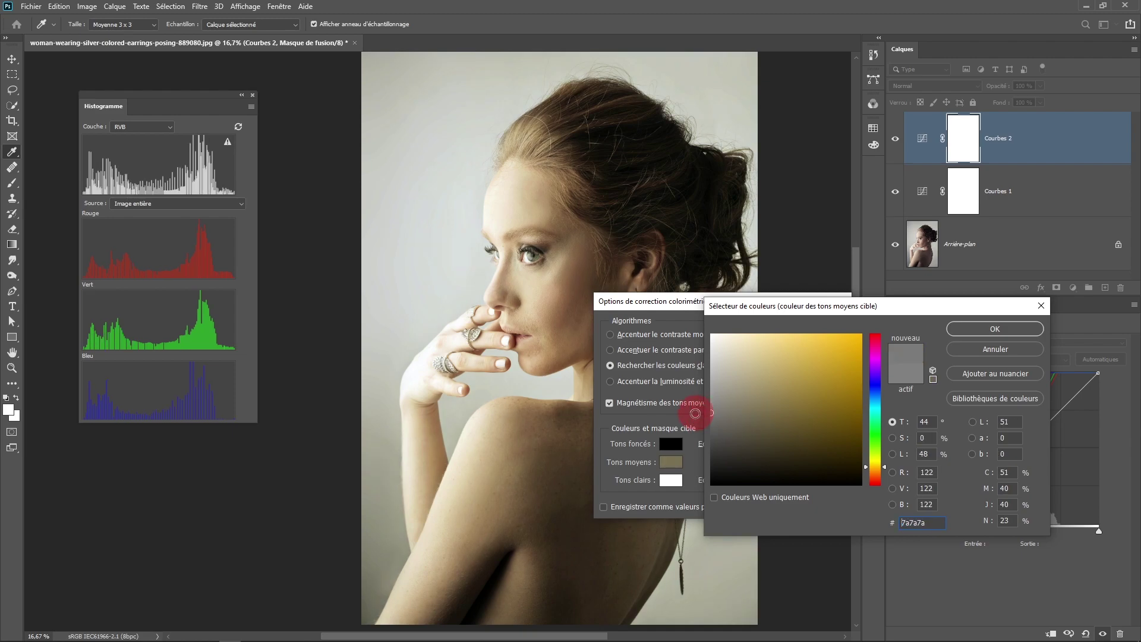
pyautogui.click(1004, 352)
# Turn off "Magnétisme des tons moyens neutres", choose "Accentuer le contraste par couche" as the algorithm, and apply the correction
pyautogui.click(623, 409)
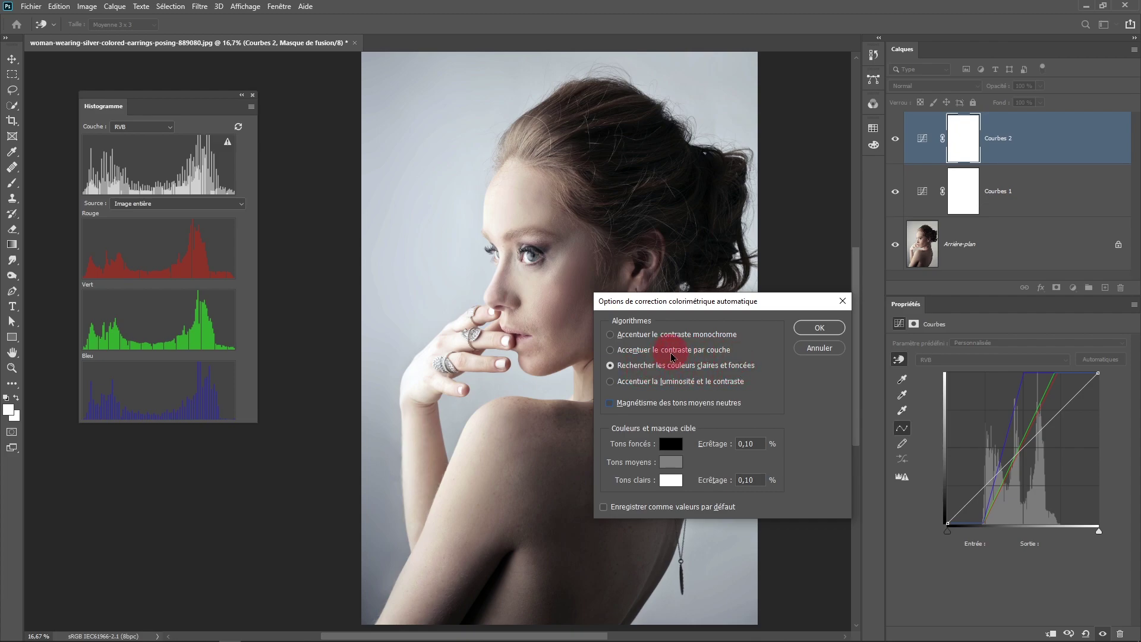
pyautogui.moveTo(707, 302); pyautogui.dragTo(791, 322)
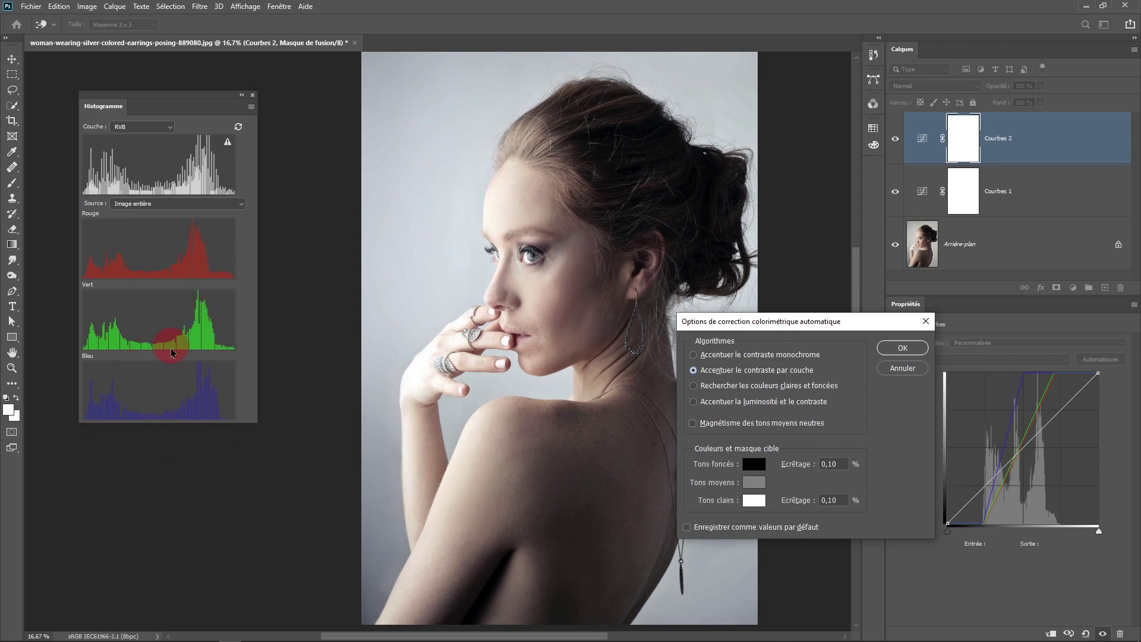
pyautogui.click(904, 349)
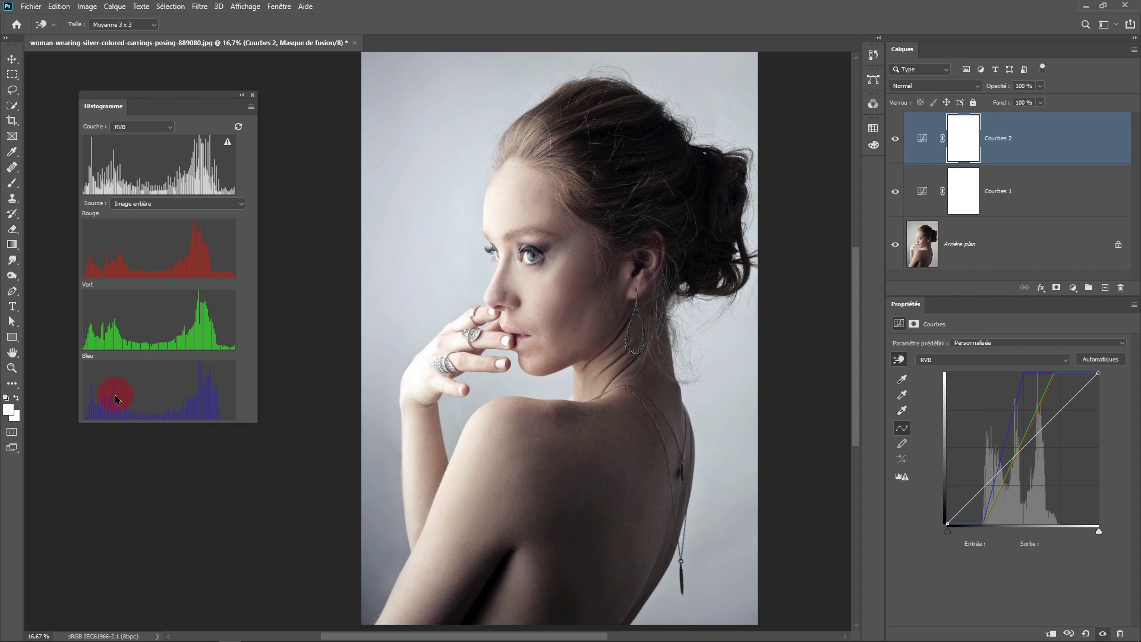
# Examine the blue, green and red channel curves of the second curves layer, and look over the image's automatic correction commands
pyautogui.click(981, 360)
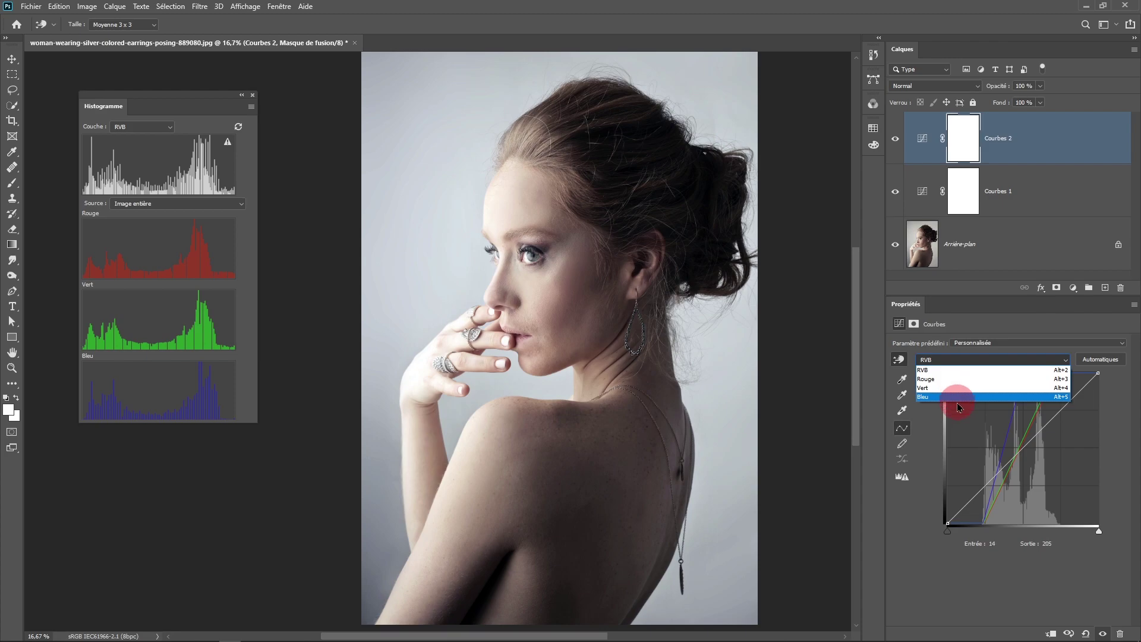
pyautogui.click(958, 406)
pyautogui.click(952, 361)
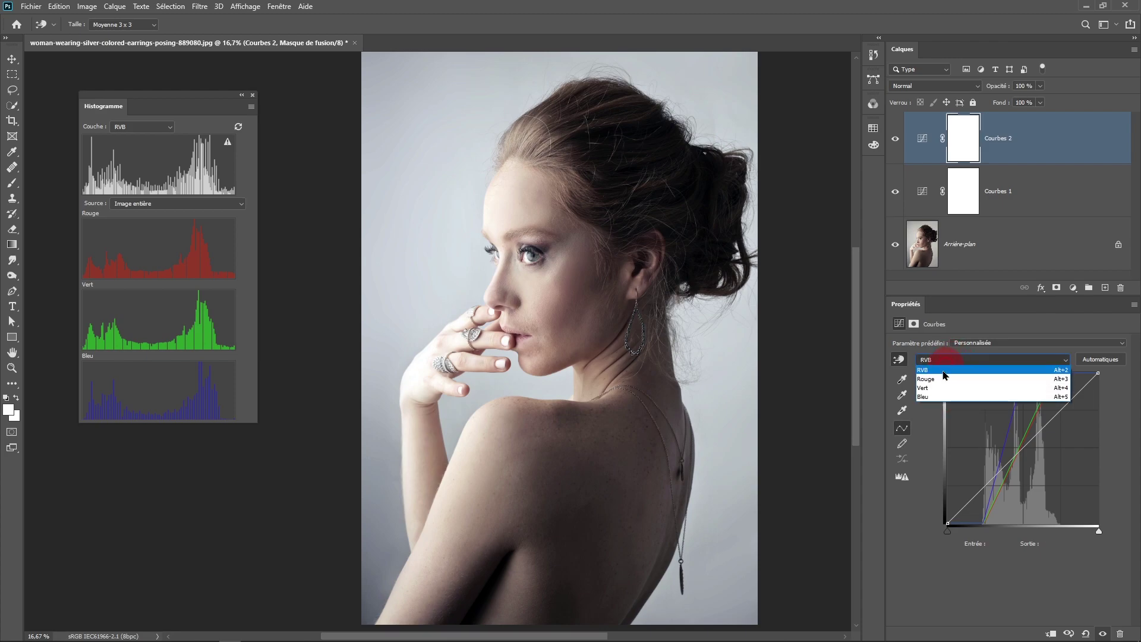
pyautogui.click(933, 397)
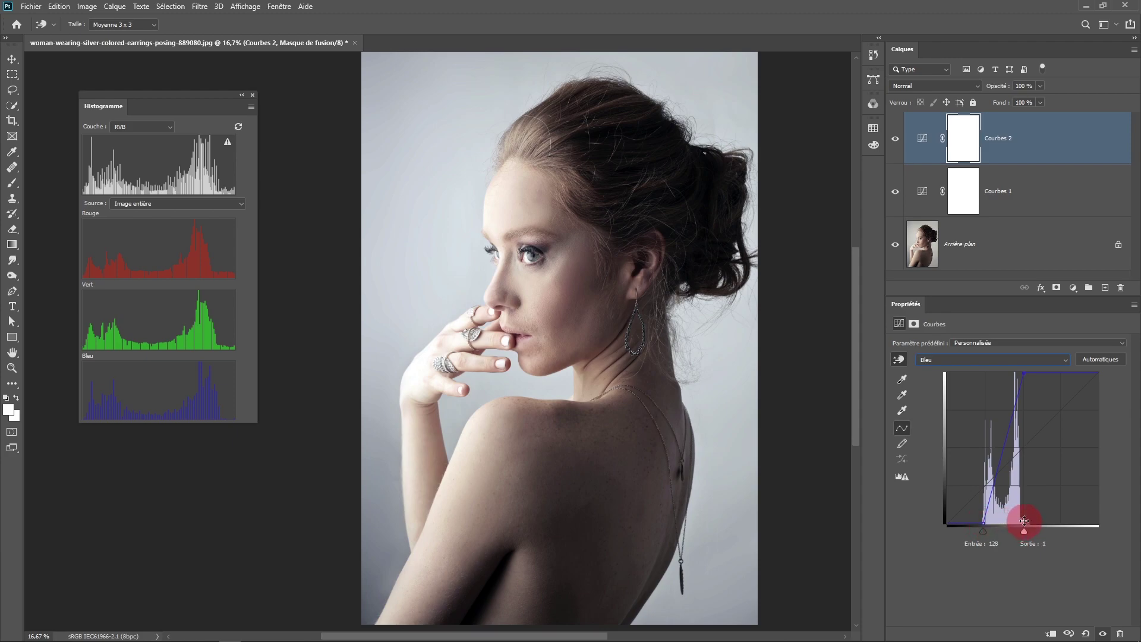
pyautogui.click(963, 360)
pyautogui.click(951, 392)
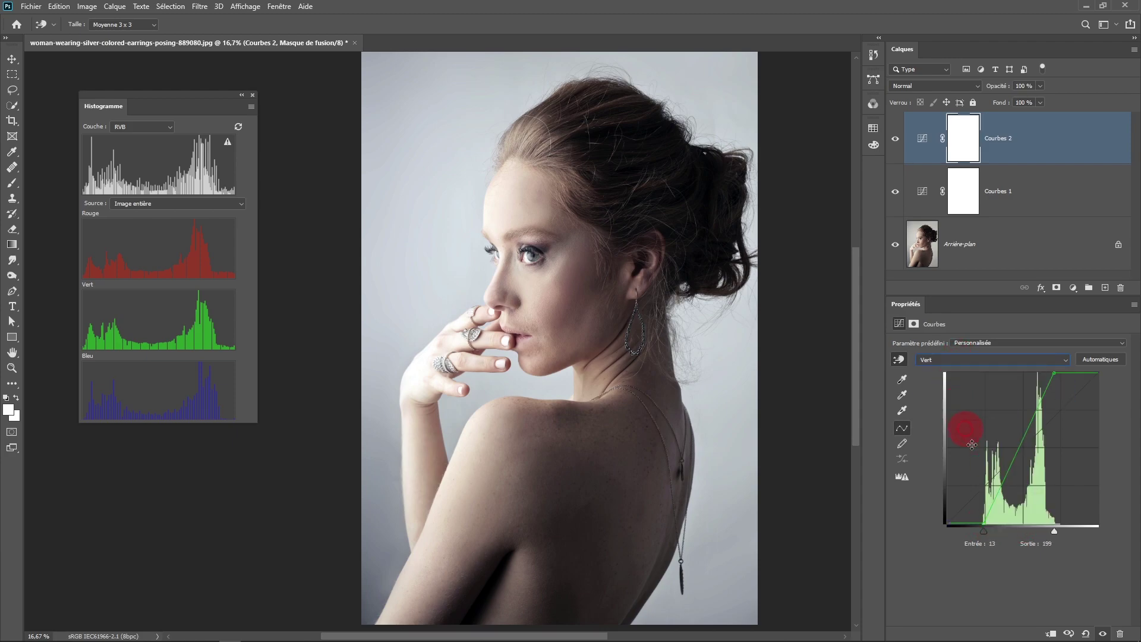
pyautogui.click(975, 361)
pyautogui.click(960, 382)
pyautogui.moveTo(1011, 488); pyautogui.dragTo(1038, 387)
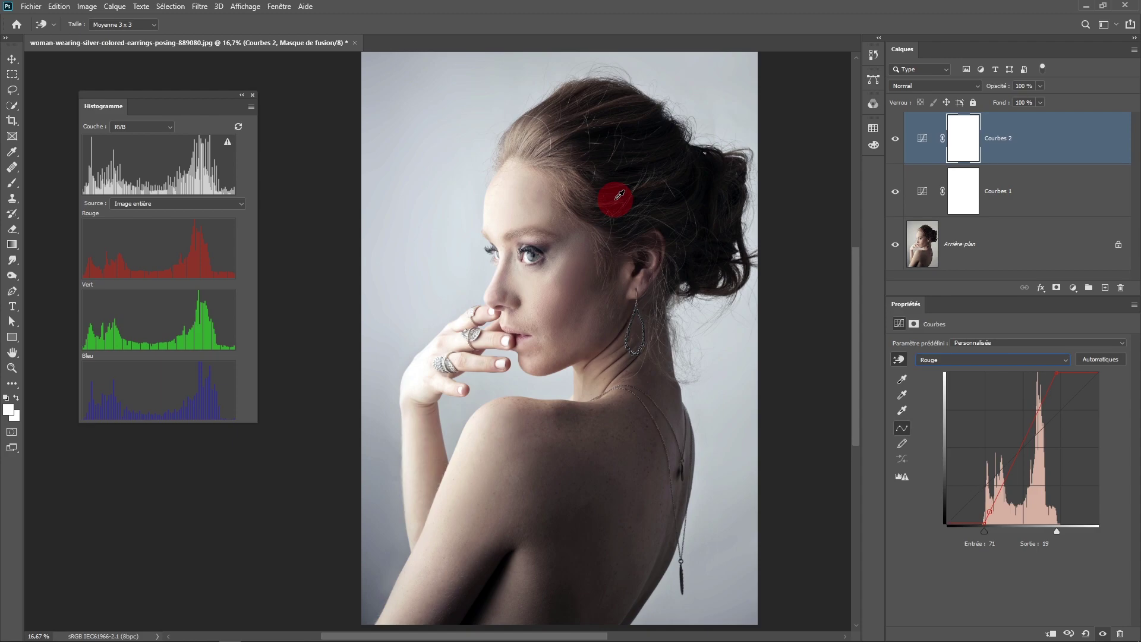
pyautogui.click(86, 8)
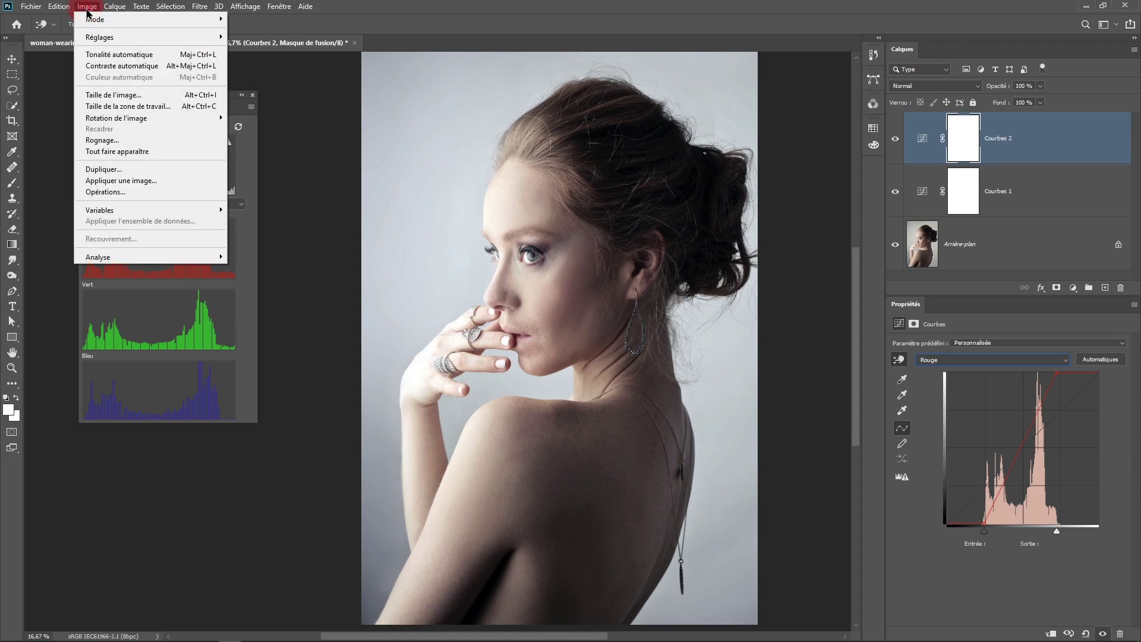
pyautogui.click(166, 61)
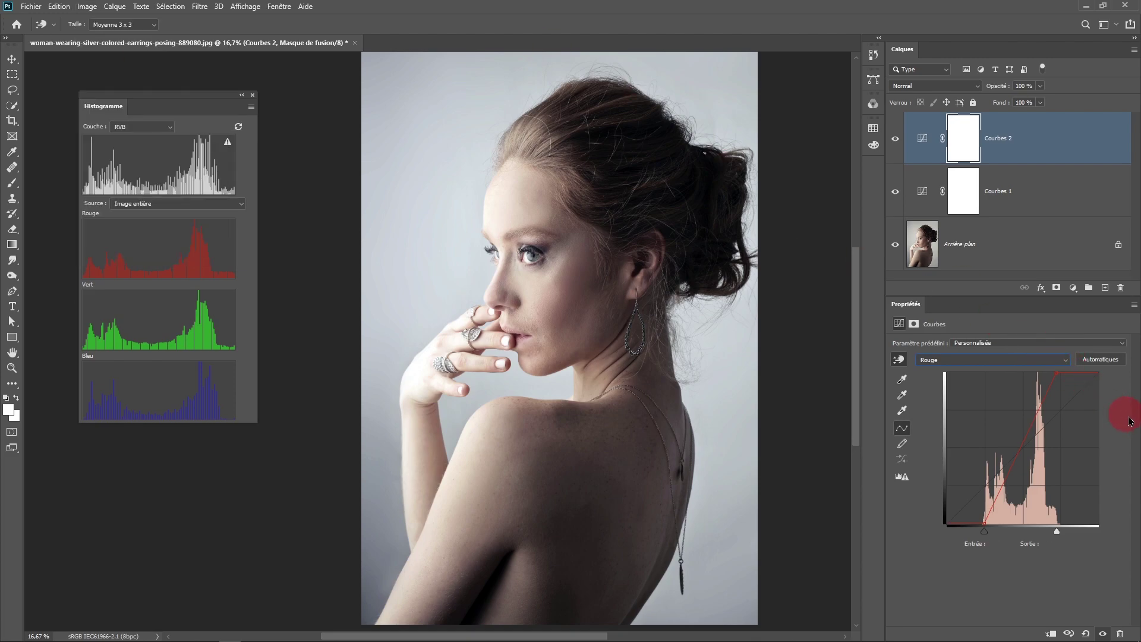
# Reopen the automatic correction options and apply the algorithm "Accentuer le contraste monochrome"
pyautogui.keyDown('alt'); pyautogui.click(1102, 359); pyautogui.keyUp('alt')
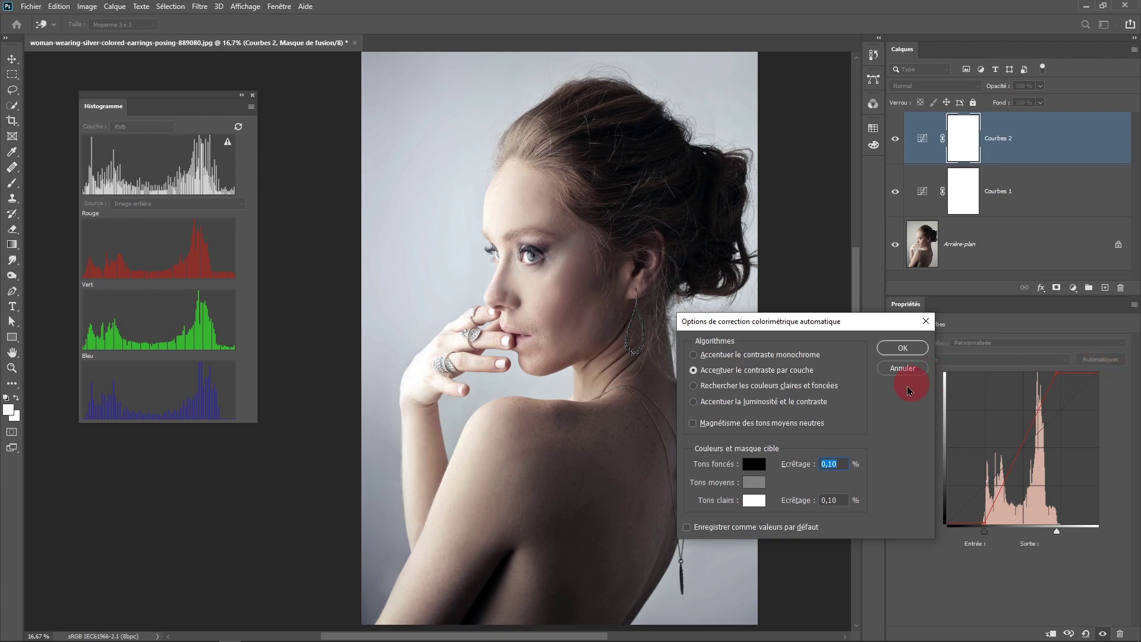
pyautogui.click(723, 356)
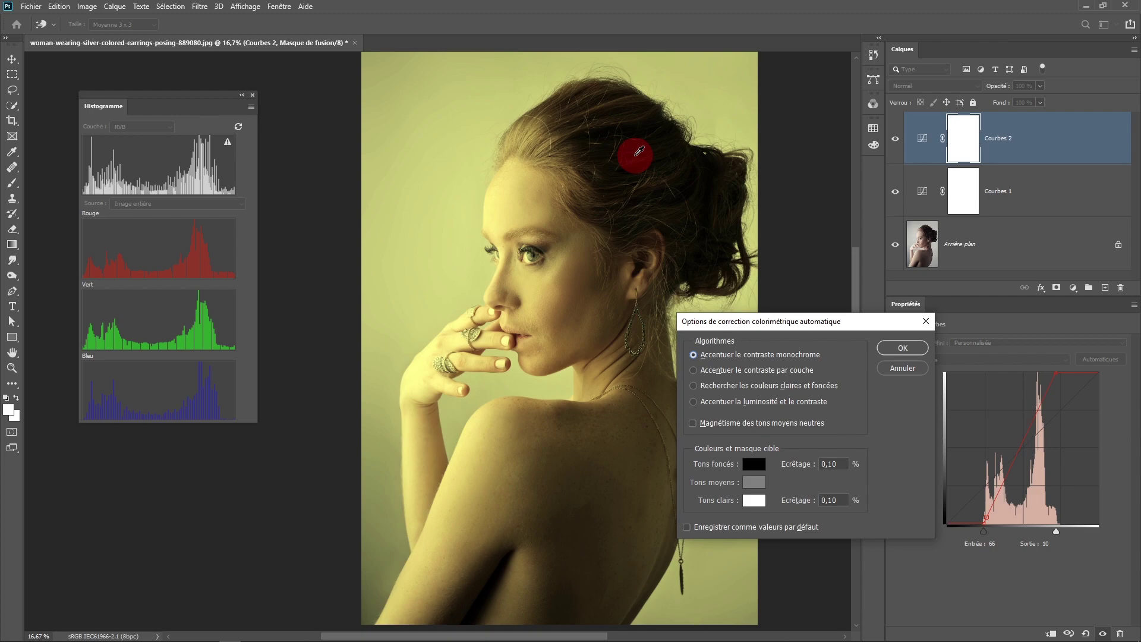
pyautogui.click(904, 349)
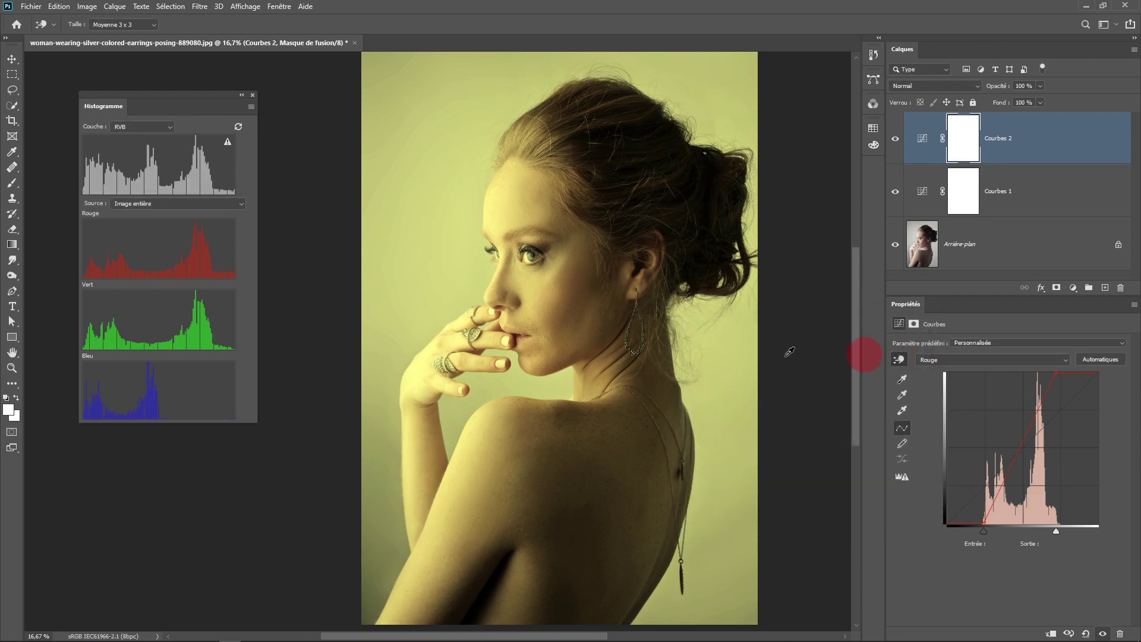
# Compare the image with the second curves layer off and on, and view its combined RVB curve
pyautogui.click(896, 139)
pyautogui.click(896, 139)
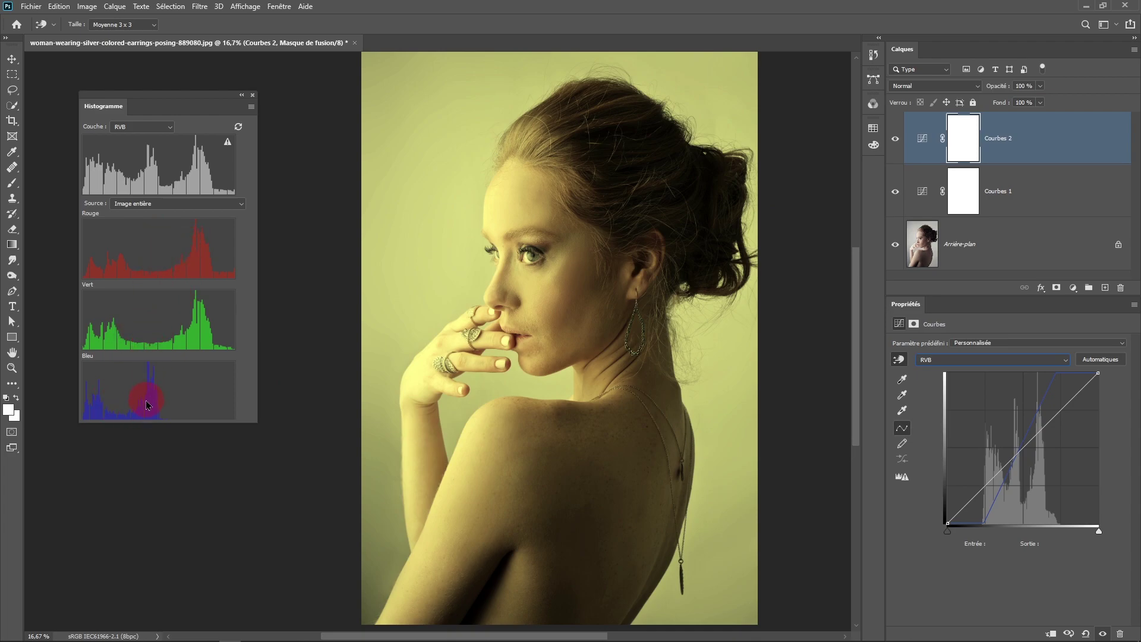
pyautogui.click(896, 141)
pyautogui.click(896, 140)
pyautogui.click(896, 143)
pyautogui.click(895, 143)
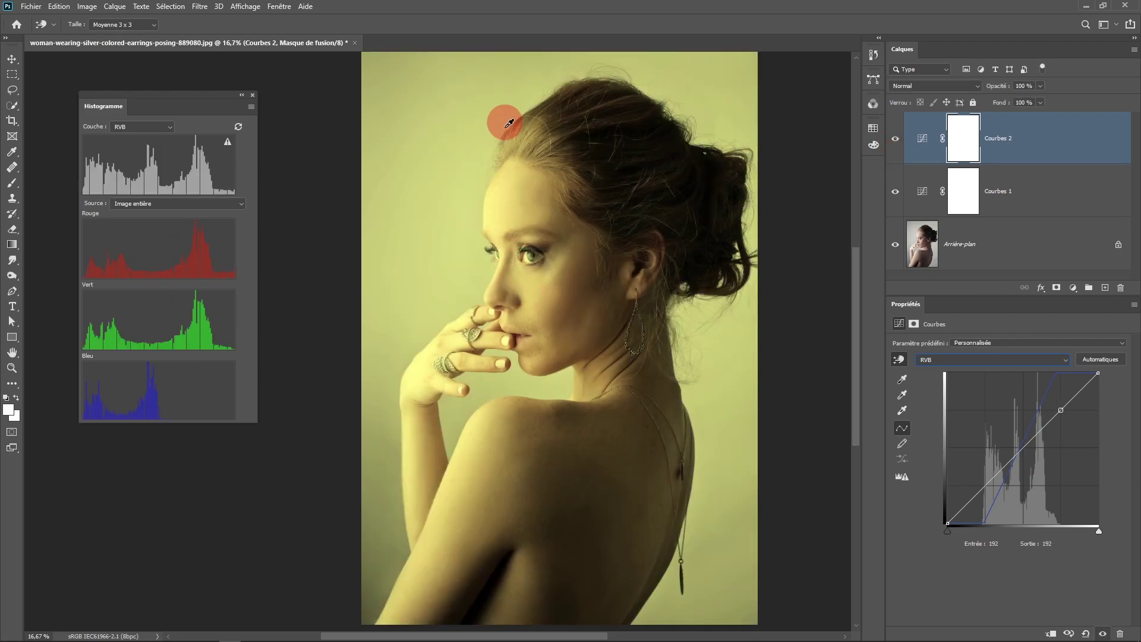
# Check where the portrait's tones fall on the RVB curve, and look over the image's automatic tone and contrast commands
pyautogui.click(469, 412)
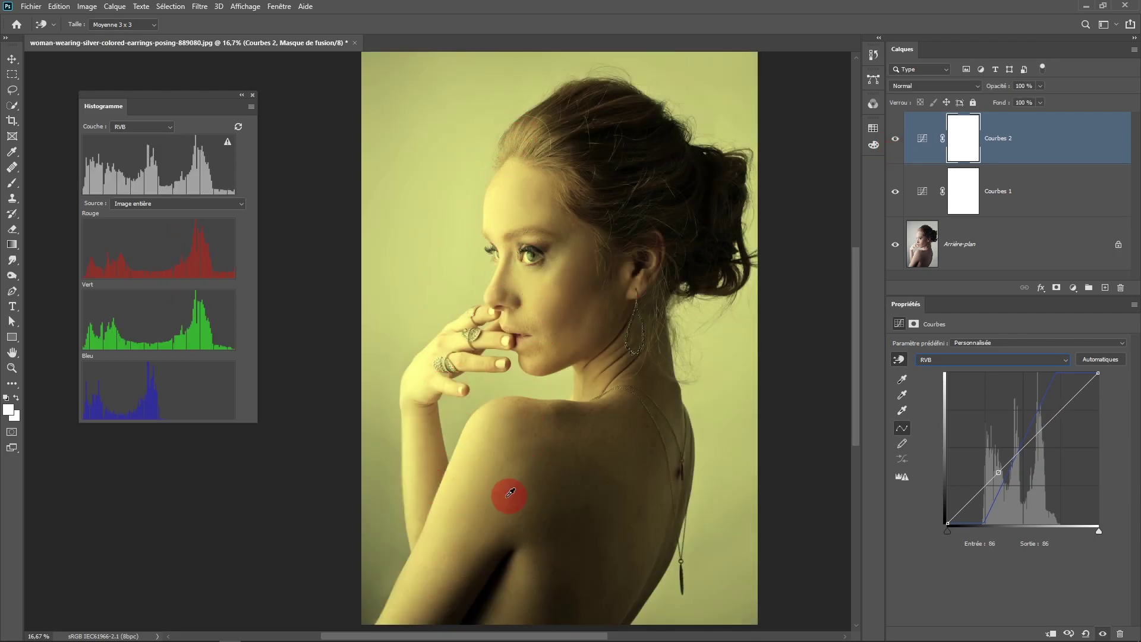
pyautogui.click(546, 491)
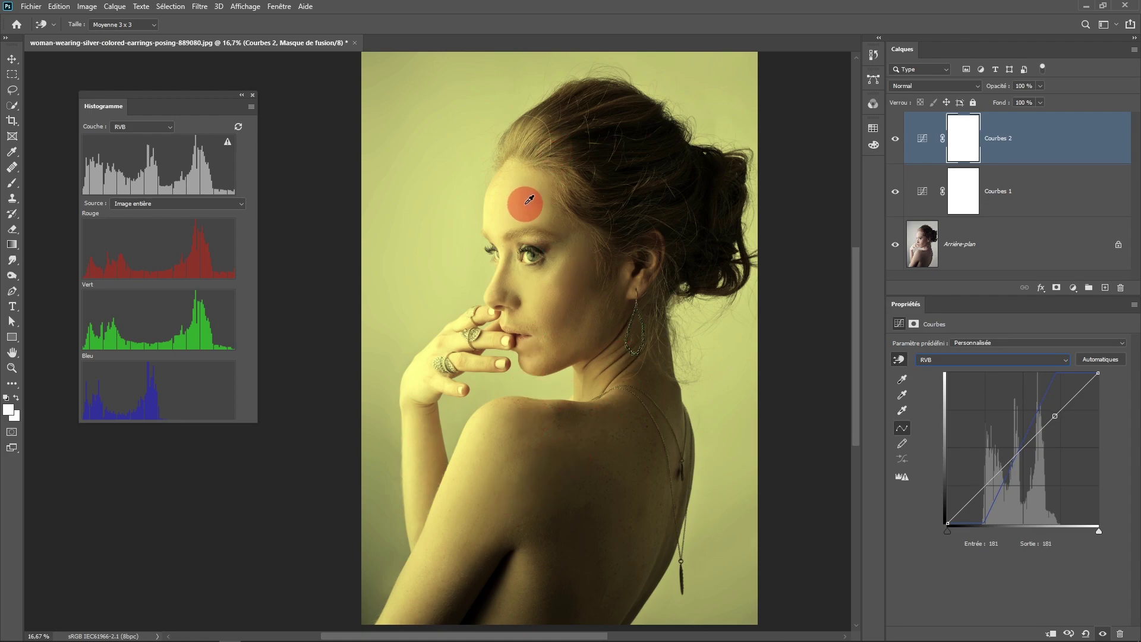
pyautogui.click(86, 8)
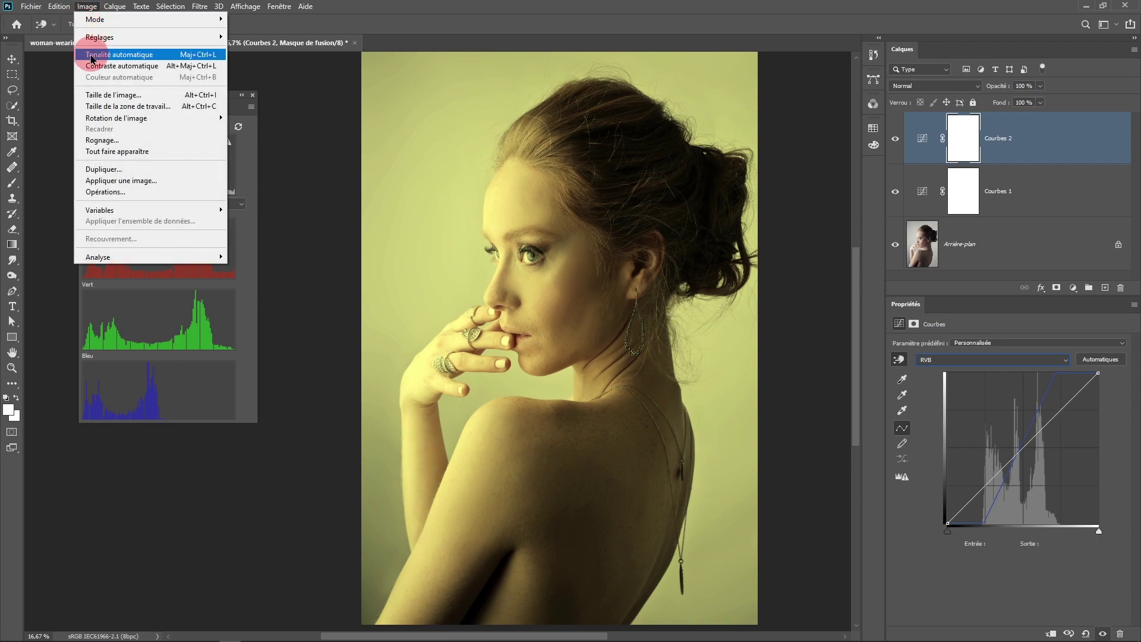
pyautogui.click(171, 64)
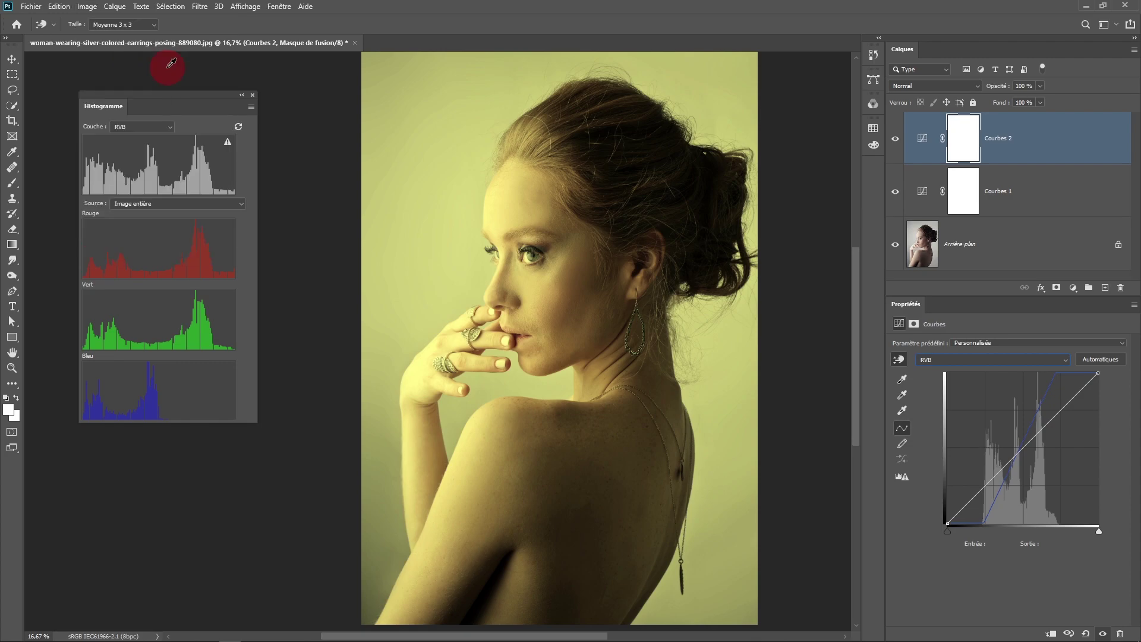
# Set the shadows' target colour to muted red #914b4b in the second curves layer's automatic correction options
pyautogui.keyDown('alt'); pyautogui.click(1101, 359); pyautogui.keyUp('alt')
pyautogui.moveTo(797, 326); pyautogui.dragTo(798, 291)
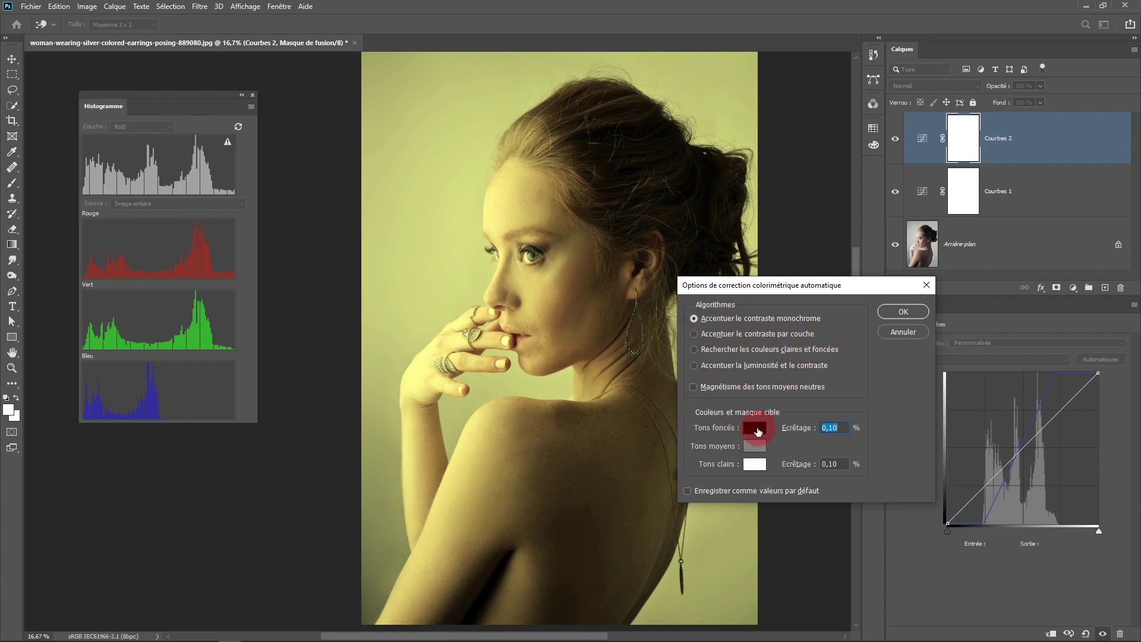
pyautogui.click(757, 431)
pyautogui.click(798, 394)
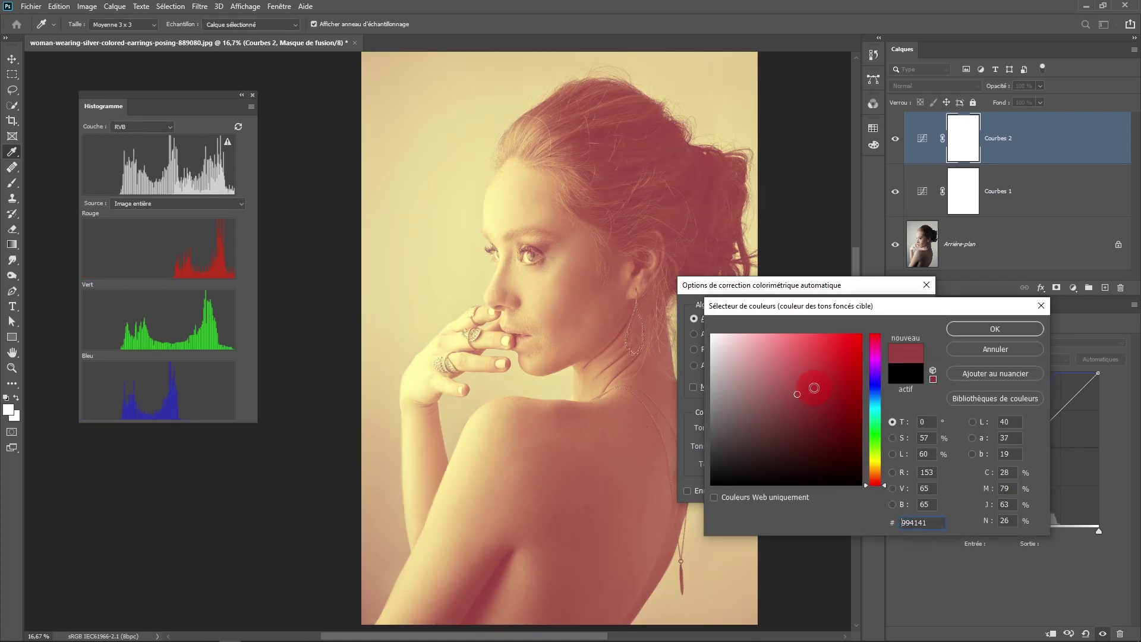
pyautogui.moveTo(827, 364)
pyautogui.mouseDown()
pyautogui.moveTo(725, 356)
pyautogui.moveTo(765, 400)
pyautogui.moveTo(798, 400)
pyautogui.moveTo(771, 415)
pyautogui.moveTo(760, 395)
pyautogui.moveTo(784, 399)
pyautogui.mouseUp()
pyautogui.click(952, 355)
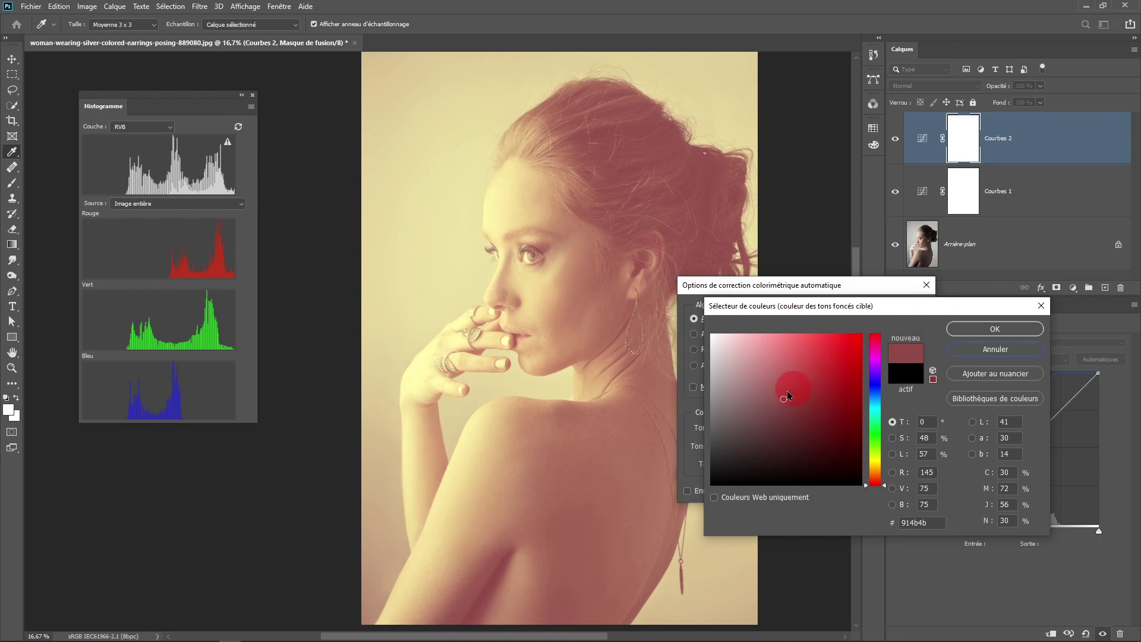
pyautogui.click(981, 330)
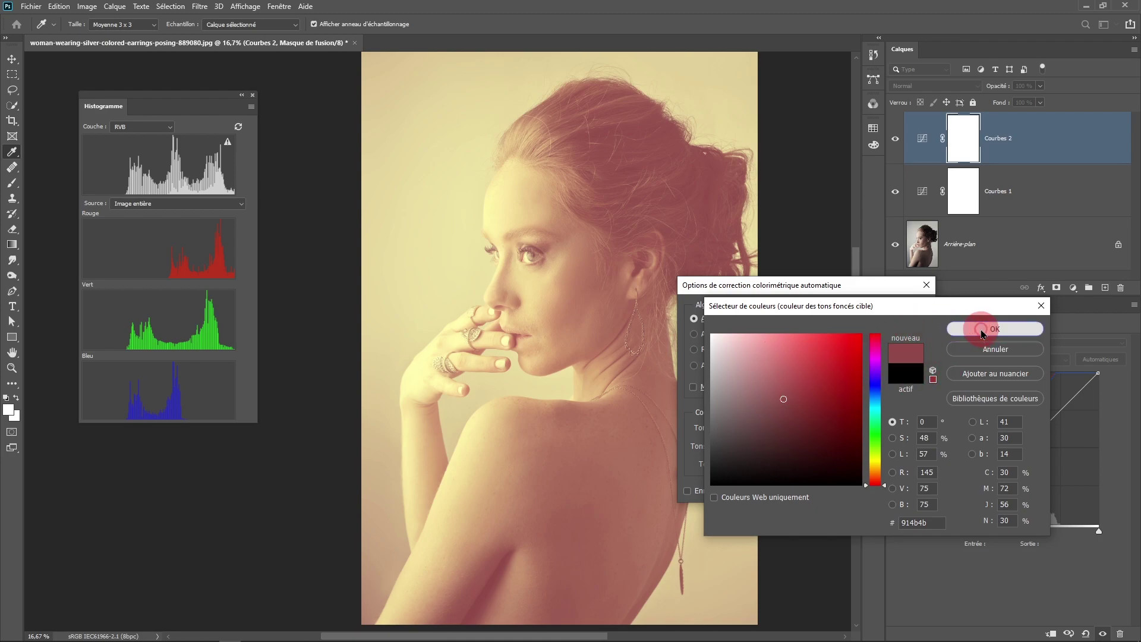
# Apply the automatic correction options and decline saving the new target colours as defaults
pyautogui.click(908, 331)
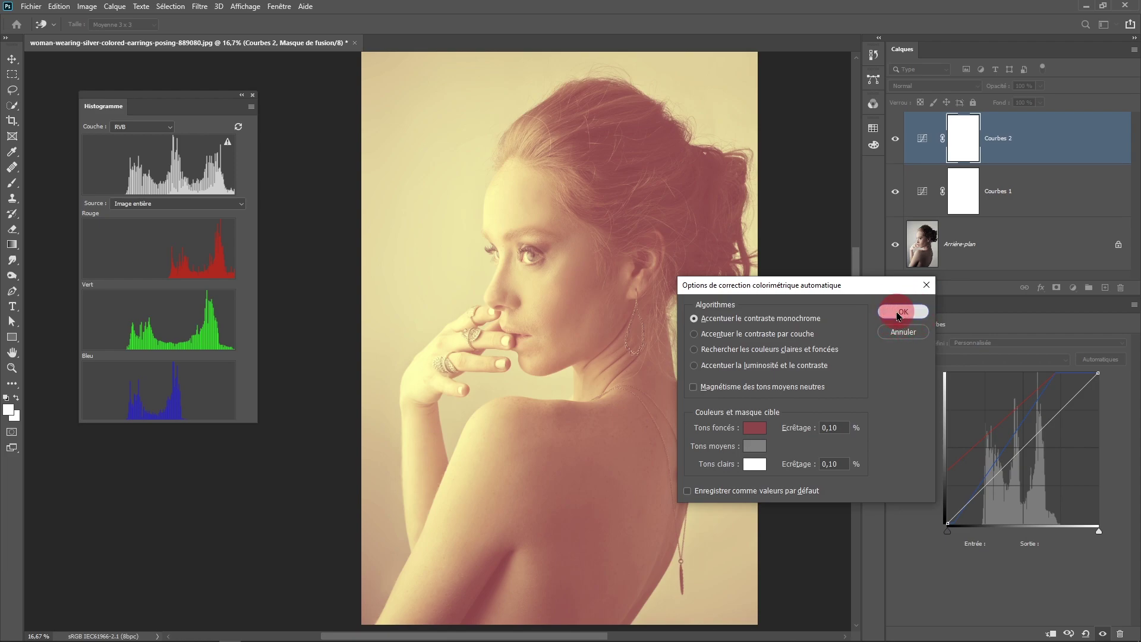
pyautogui.click(899, 313)
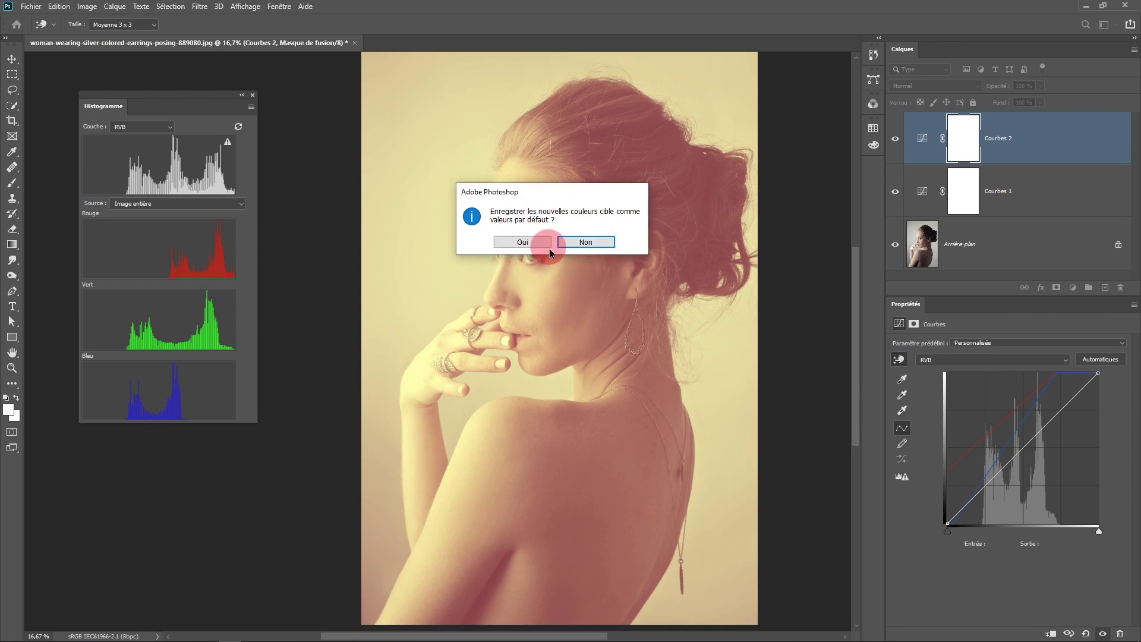
pyautogui.click(593, 241)
pyautogui.click(592, 240)
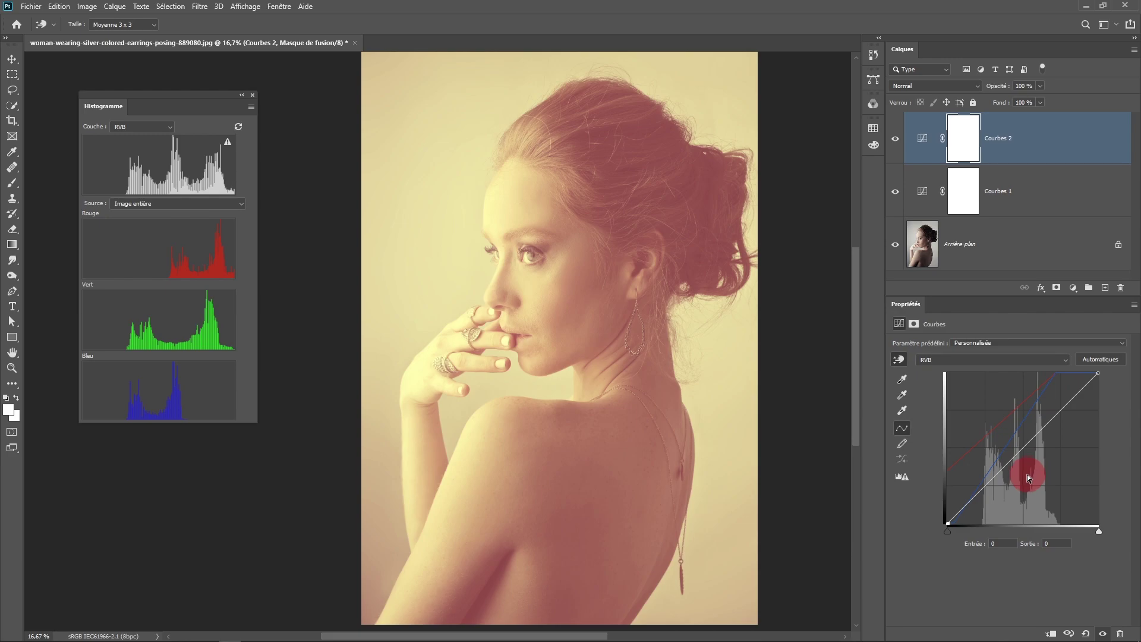
# Start saving the current curves as a preset, check the Curves presets folder, and cancel the save
pyautogui.click(1135, 305)
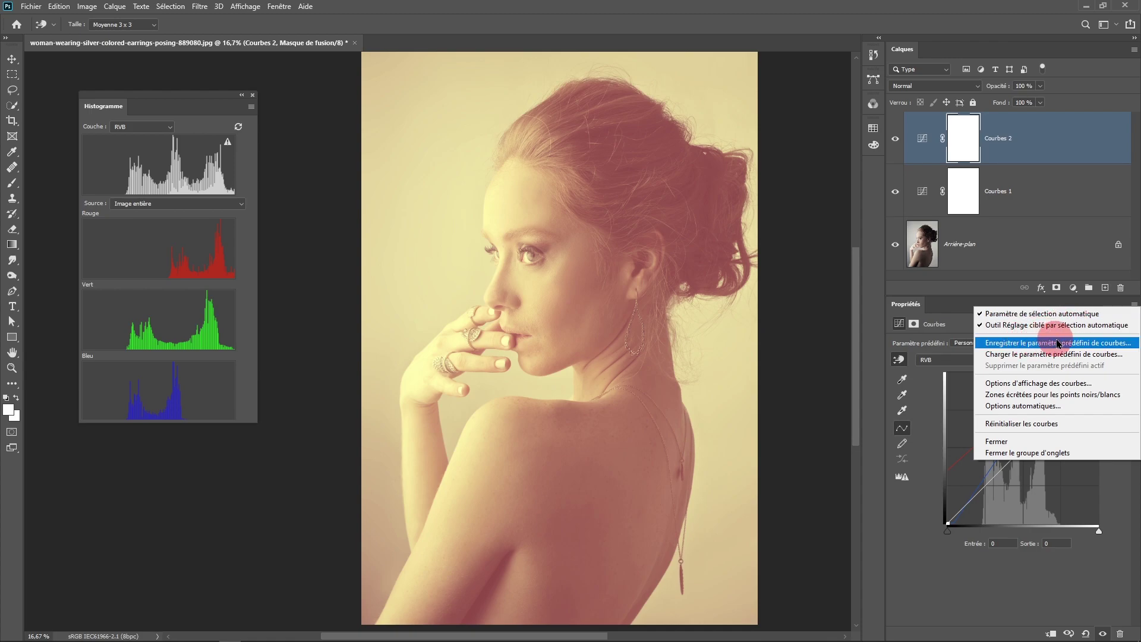
pyautogui.click(1123, 349)
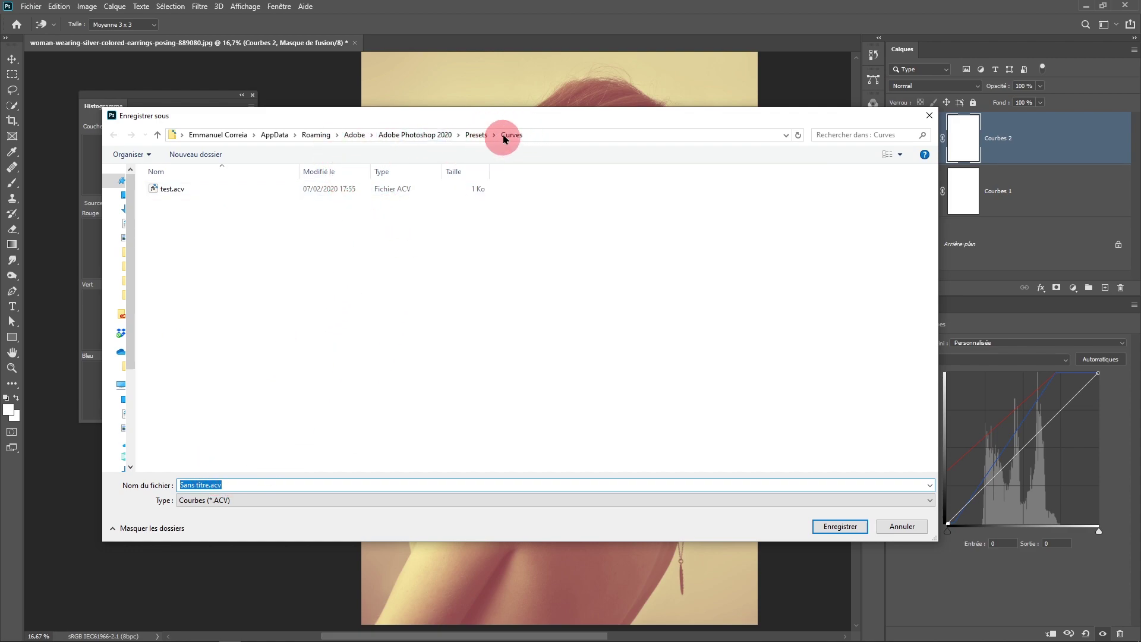
pyautogui.click(892, 539)
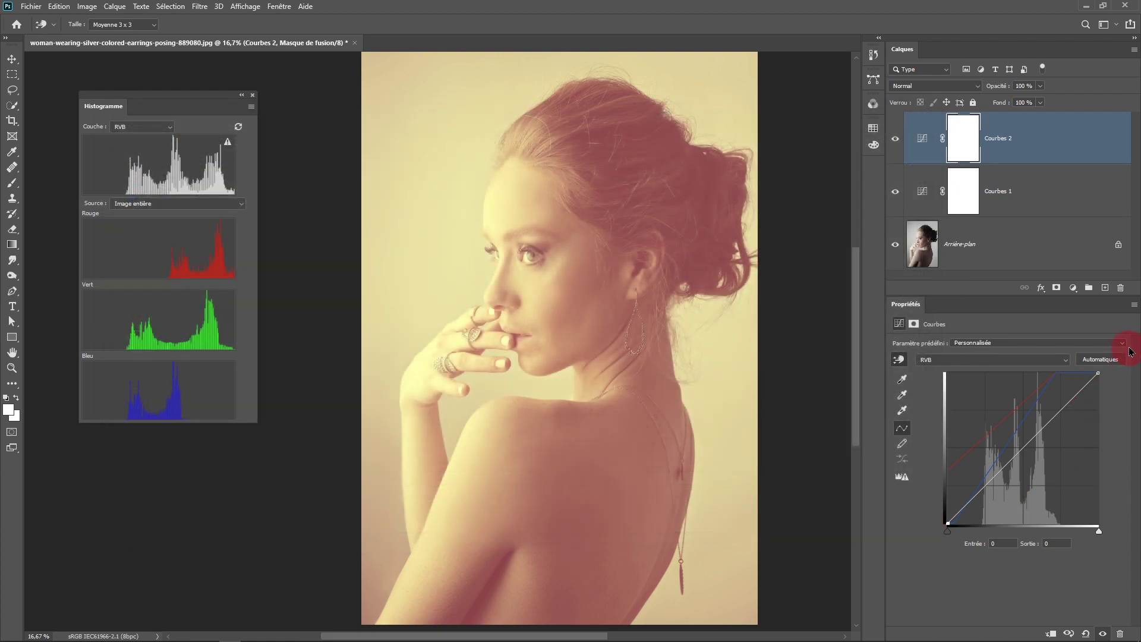
# Apply the saved curves preset "test" to the second curves layer
pyautogui.click(1127, 345)
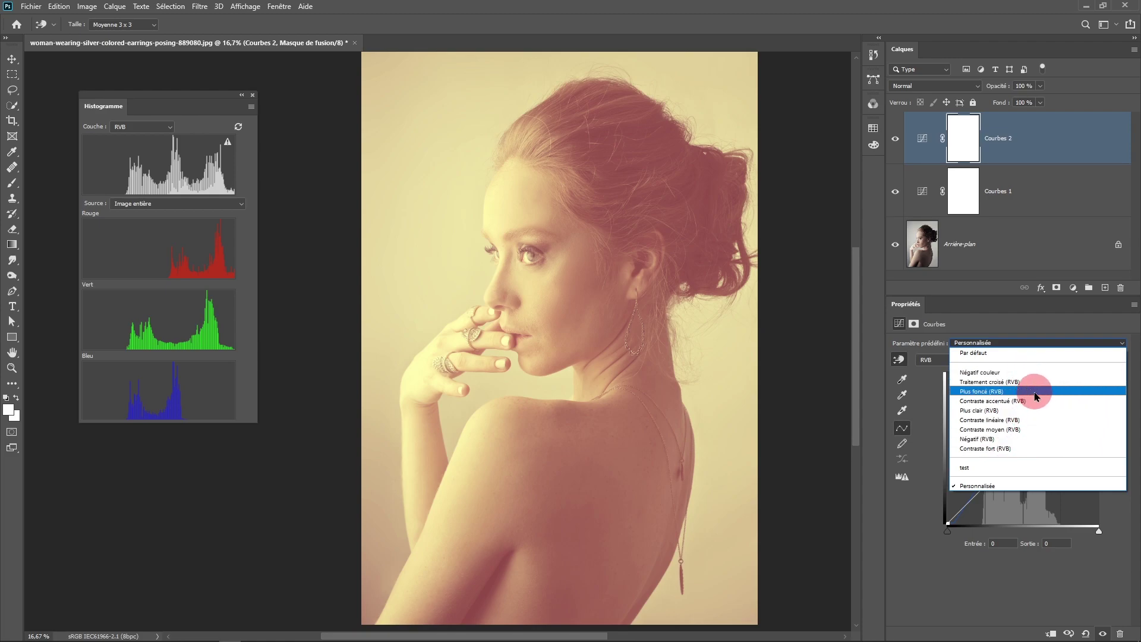
pyautogui.click(976, 469)
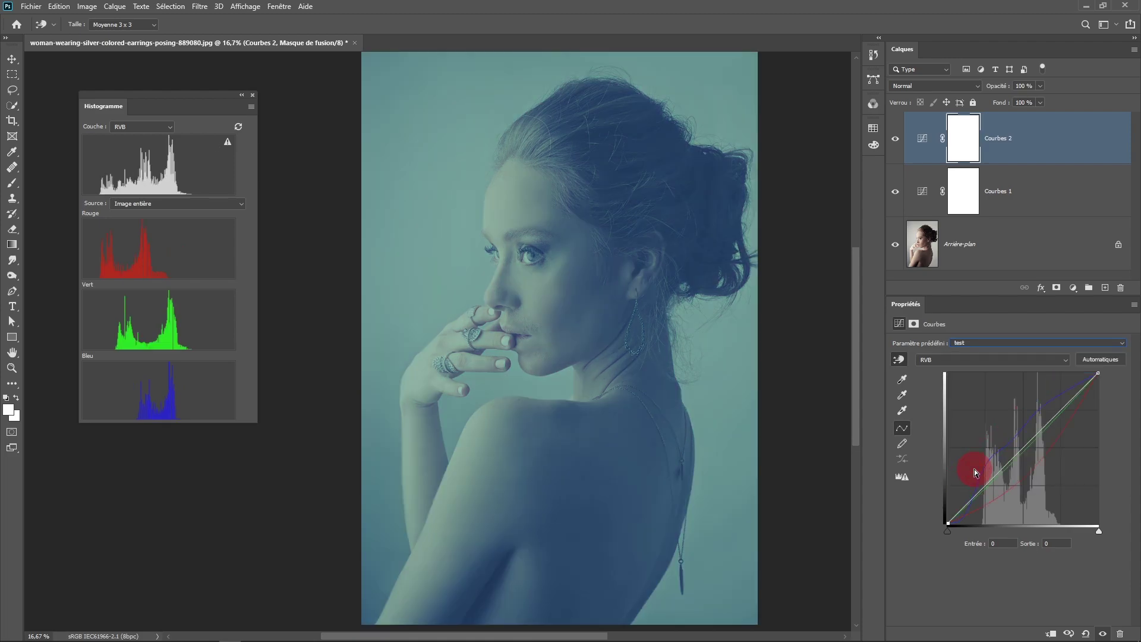